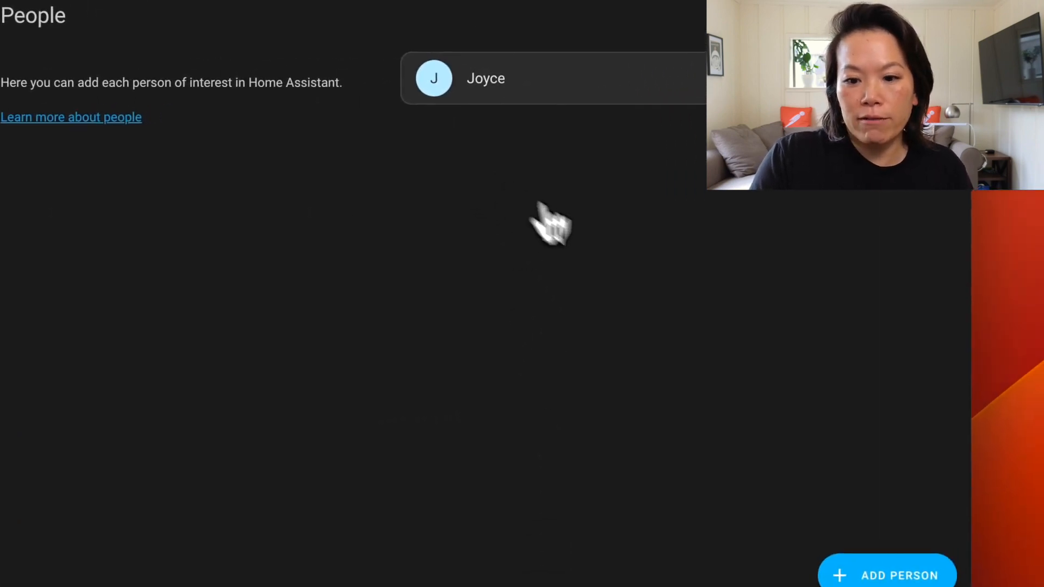
Start adding a new person named mqttTEST and allow the person to log in
click(881, 572)
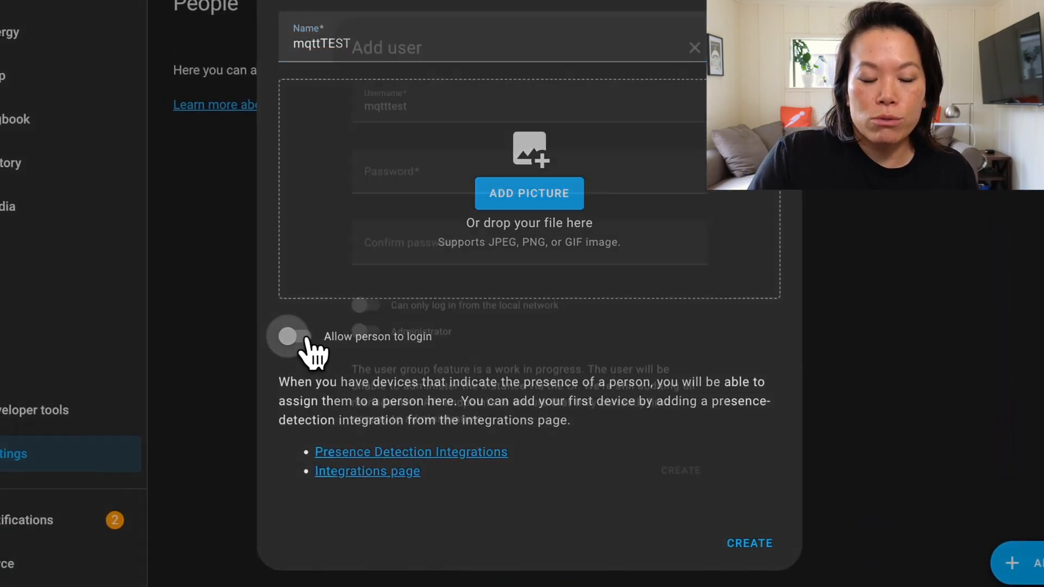
click(306, 339)
Enter the new user's password and confirm it
click(372, 178)
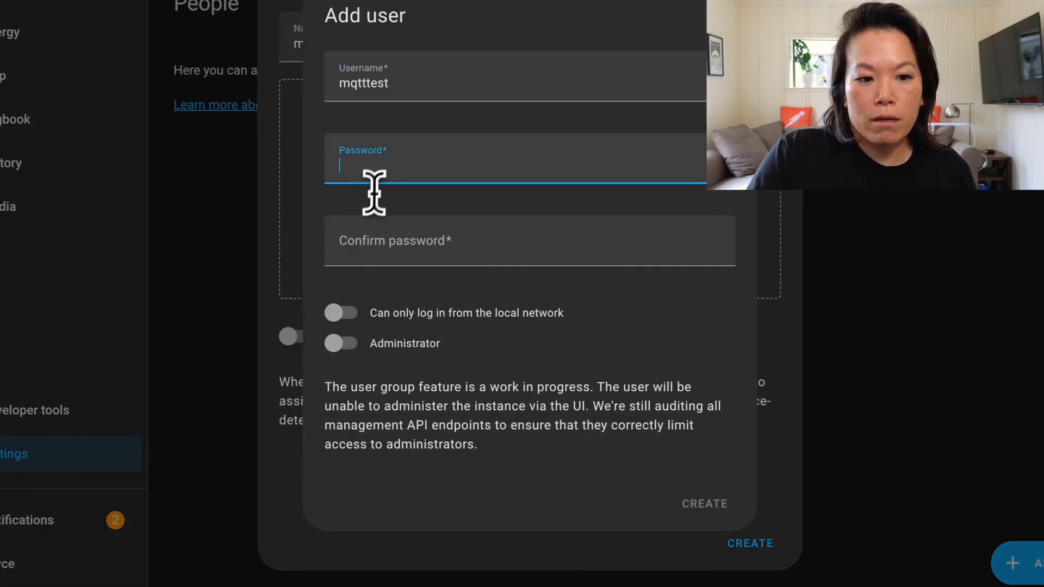
text(m)
key(Tab)
text(mq••••••••)
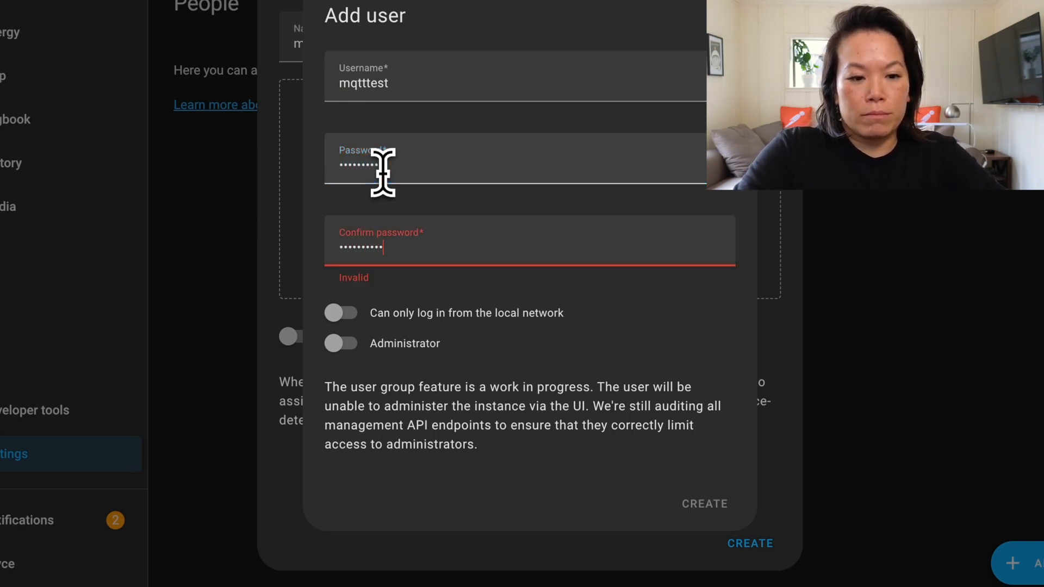
text(•)
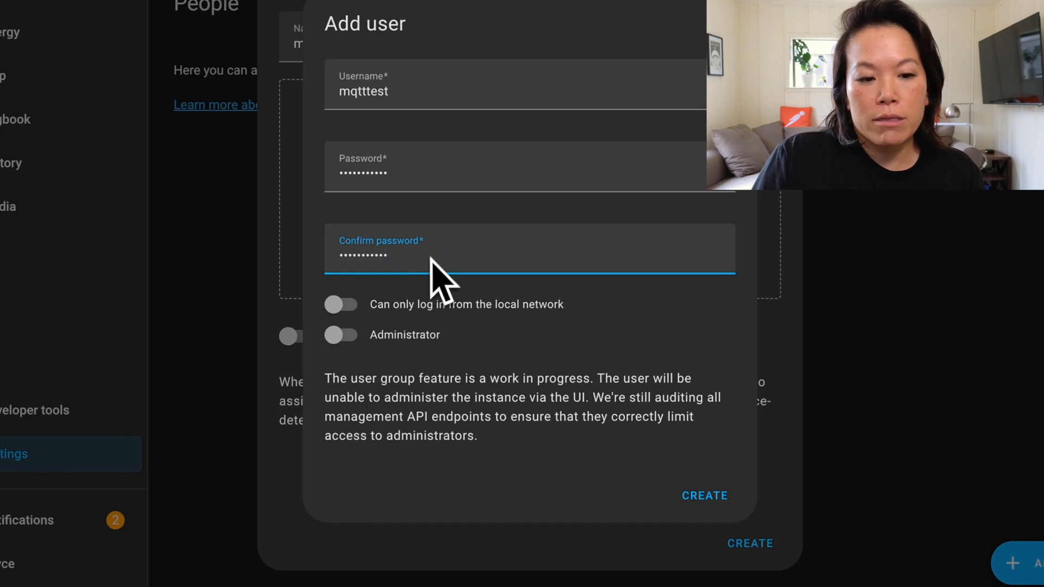
Restrict the user to logging in from the local network only, then create the user and the person
click(343, 305)
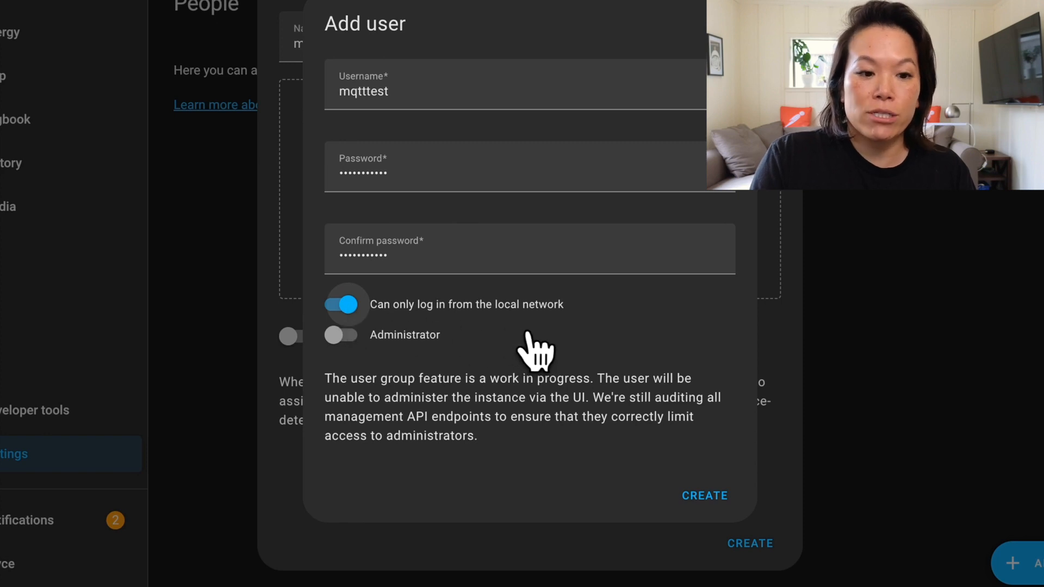
click(706, 494)
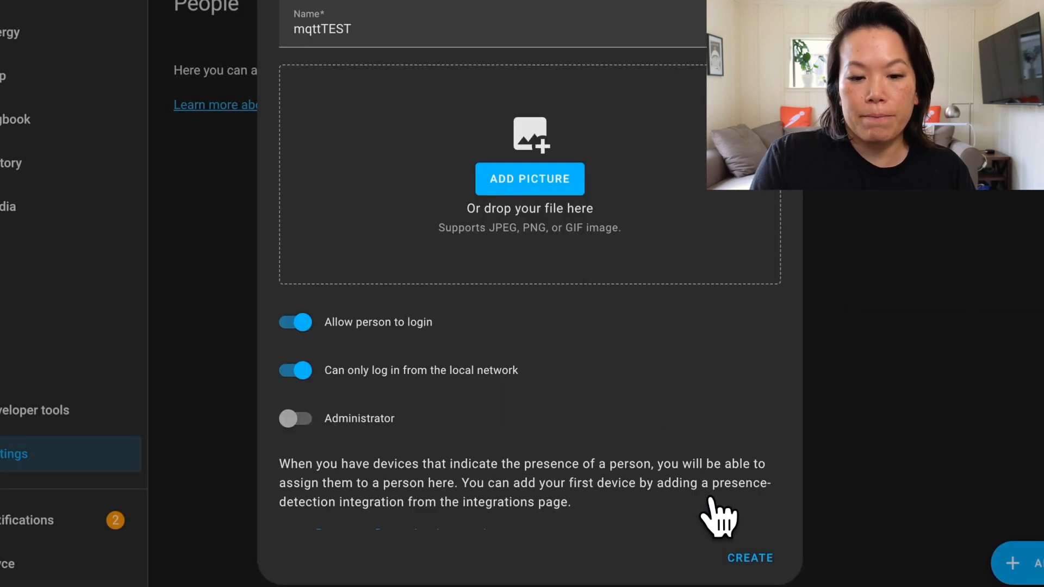
click(745, 558)
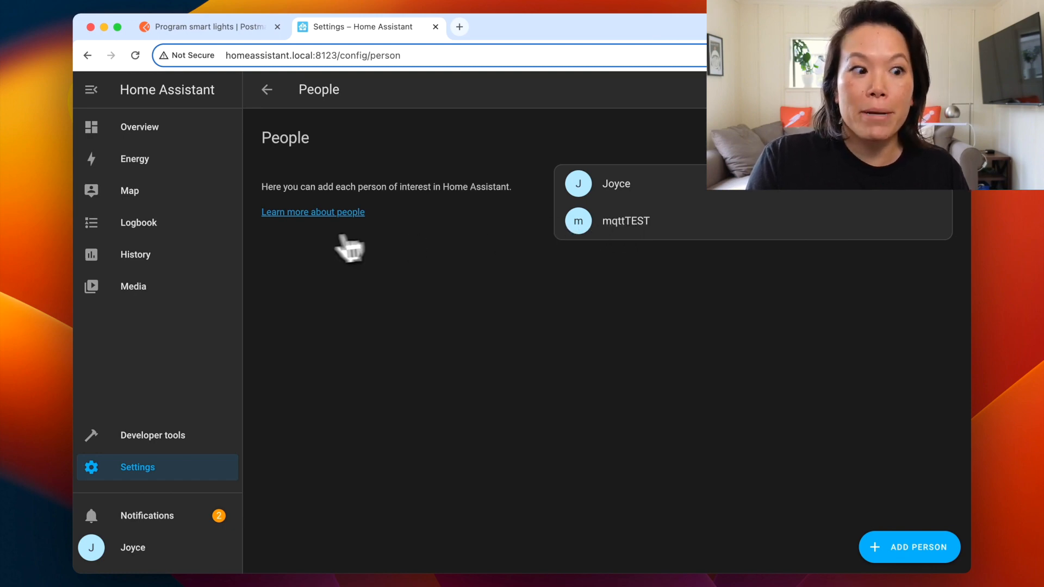
Search the add-on store for mqtt and install the Mosquitto broker add-on
click(150, 471)
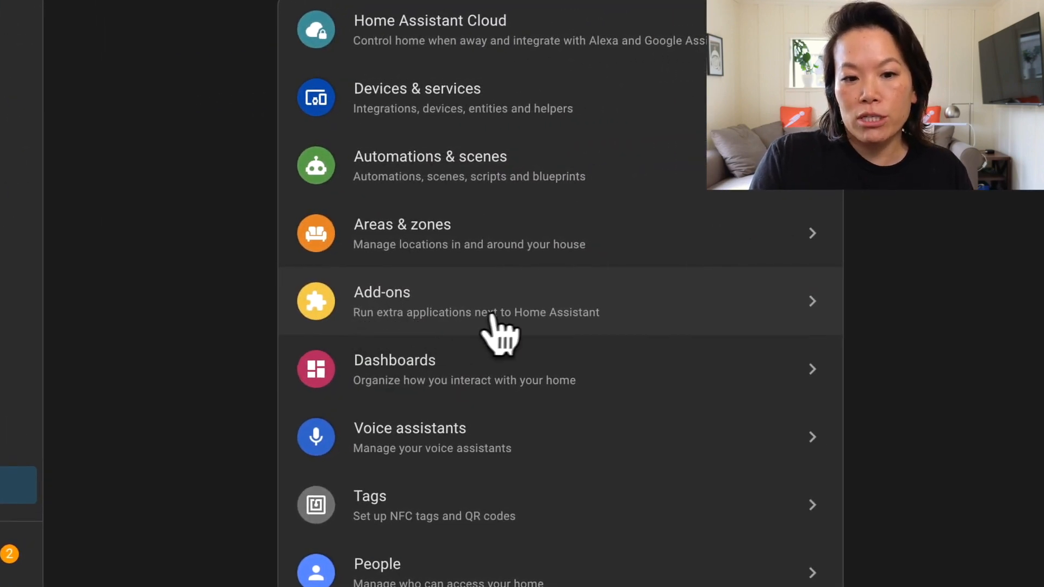
click(438, 297)
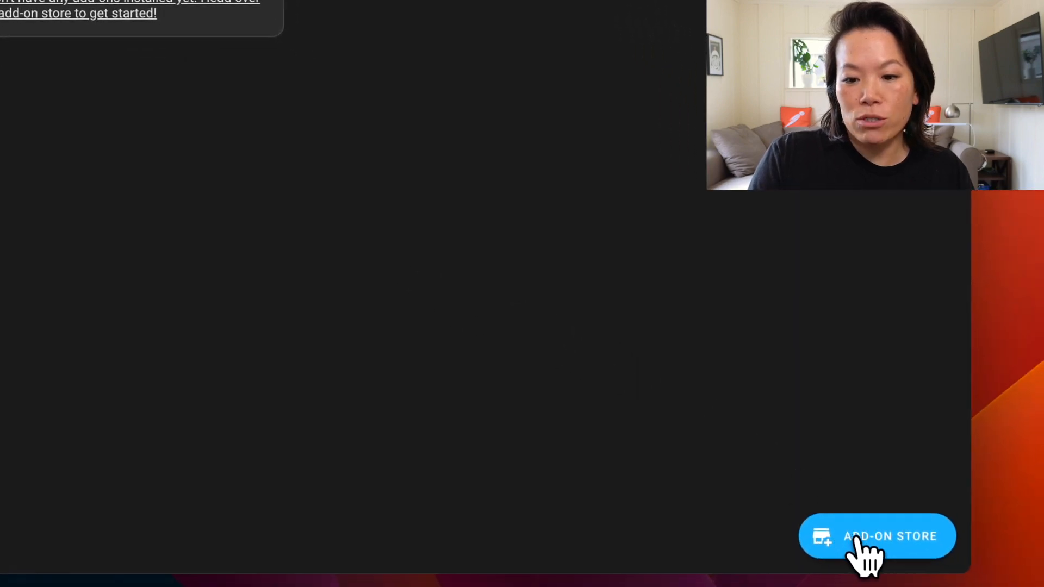
click(855, 538)
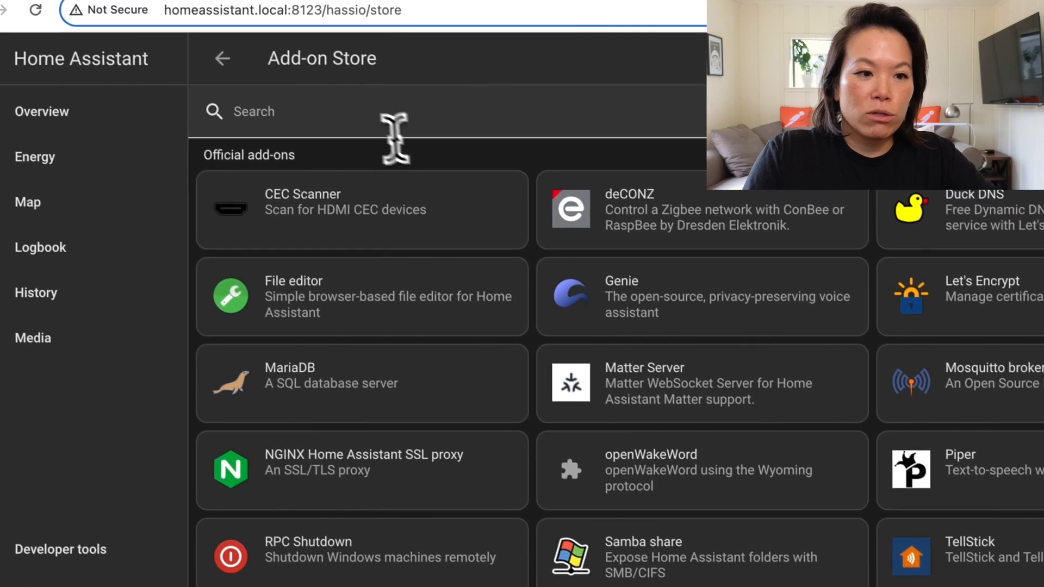
click(356, 115)
text(mqtt)
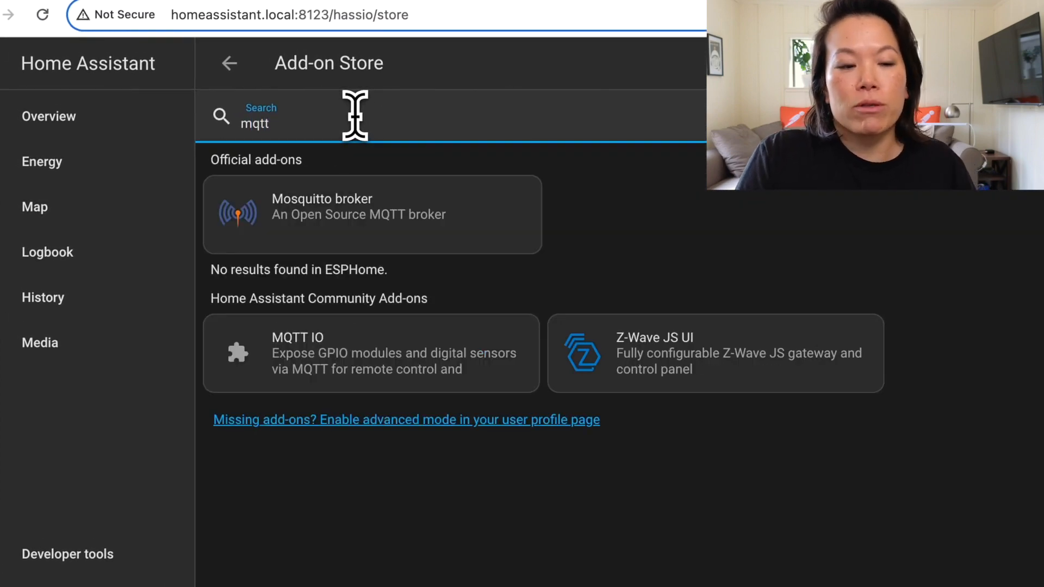
click(321, 227)
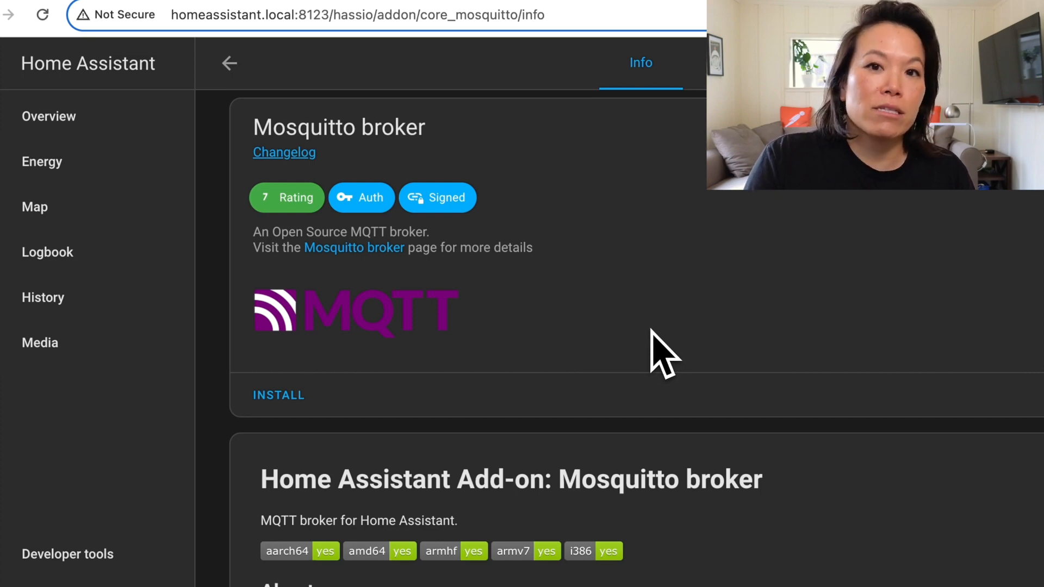
click(289, 396)
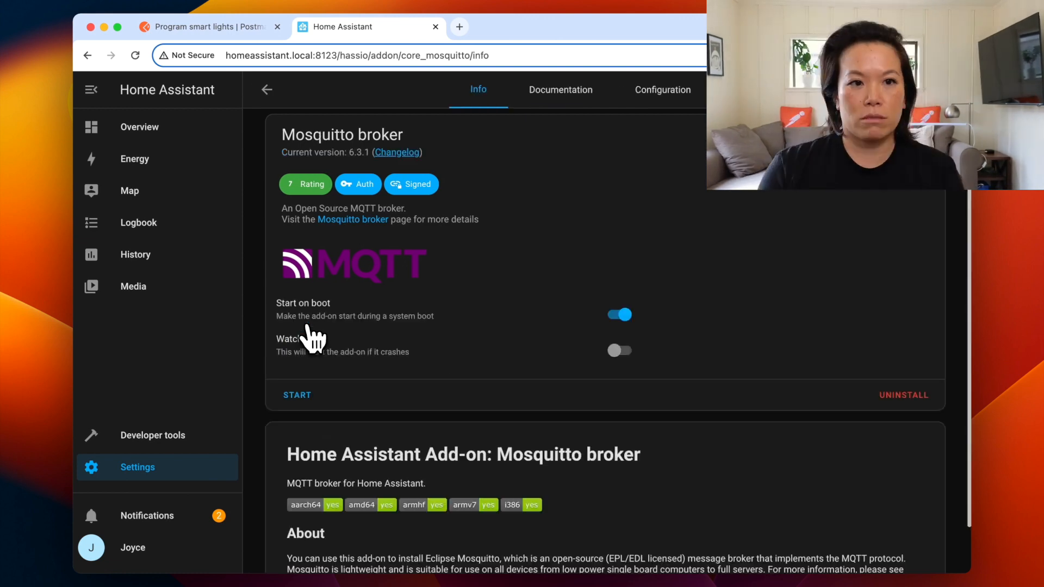
click(284, 496)
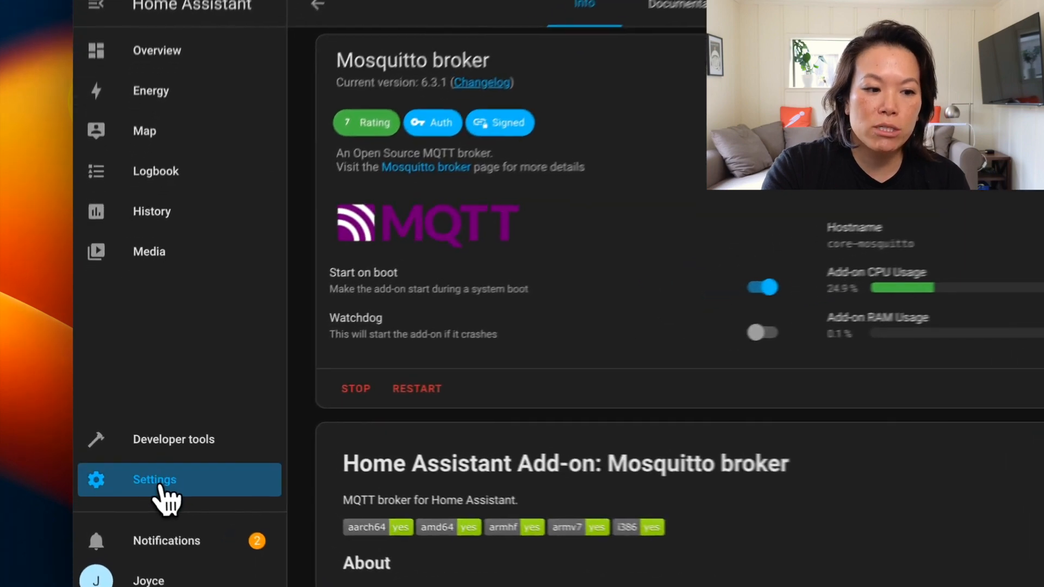
Configure the discovered MQTT integration to connect to the Mosquitto broker add-on
click(137, 473)
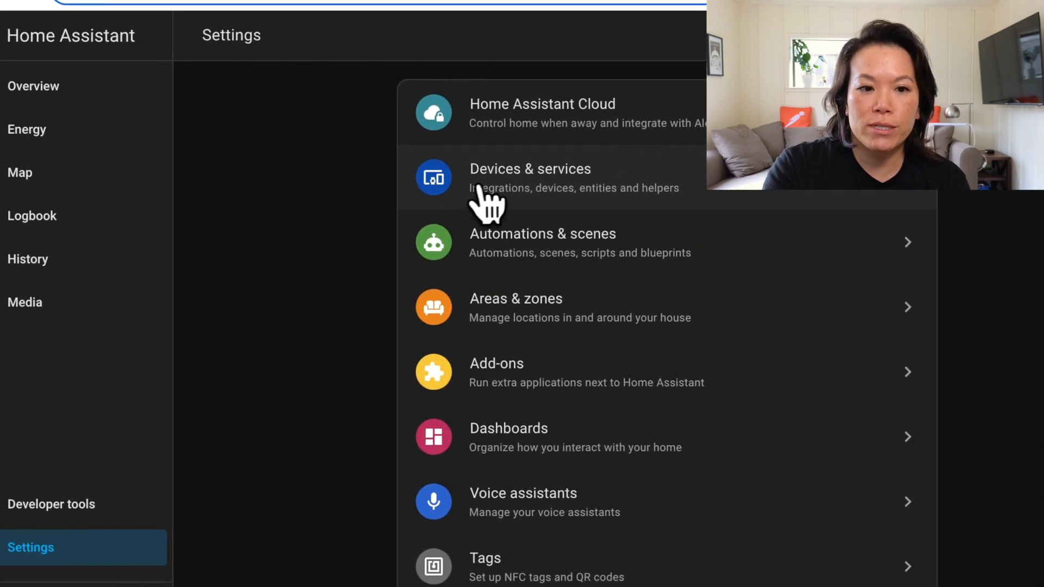
click(492, 187)
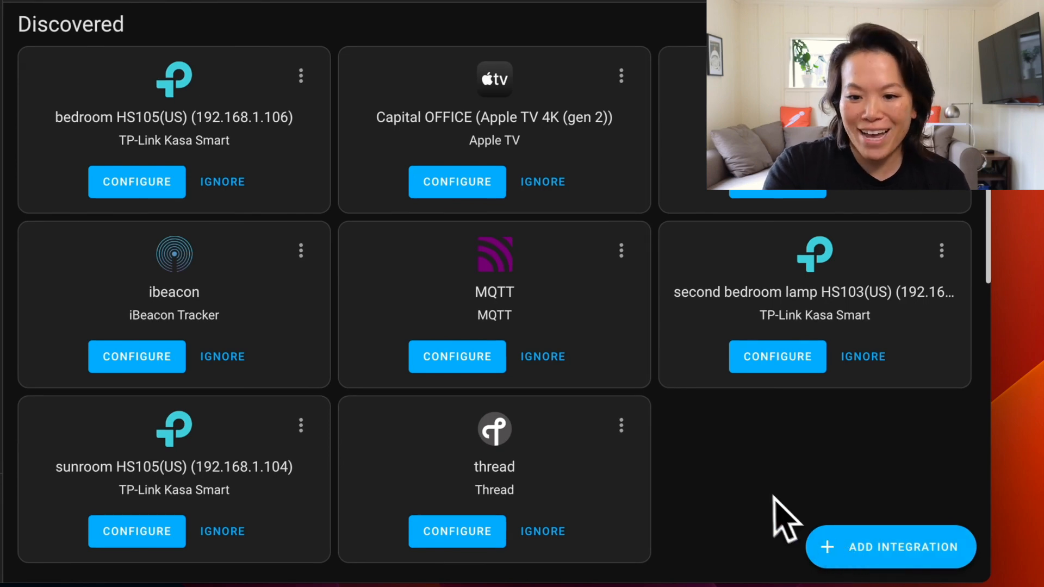
click(481, 360)
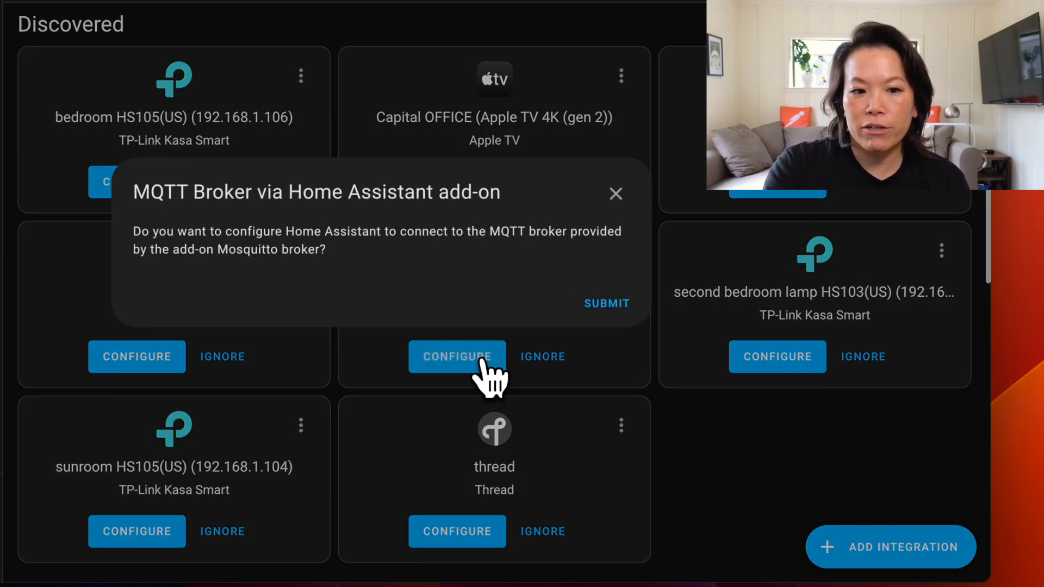
click(608, 304)
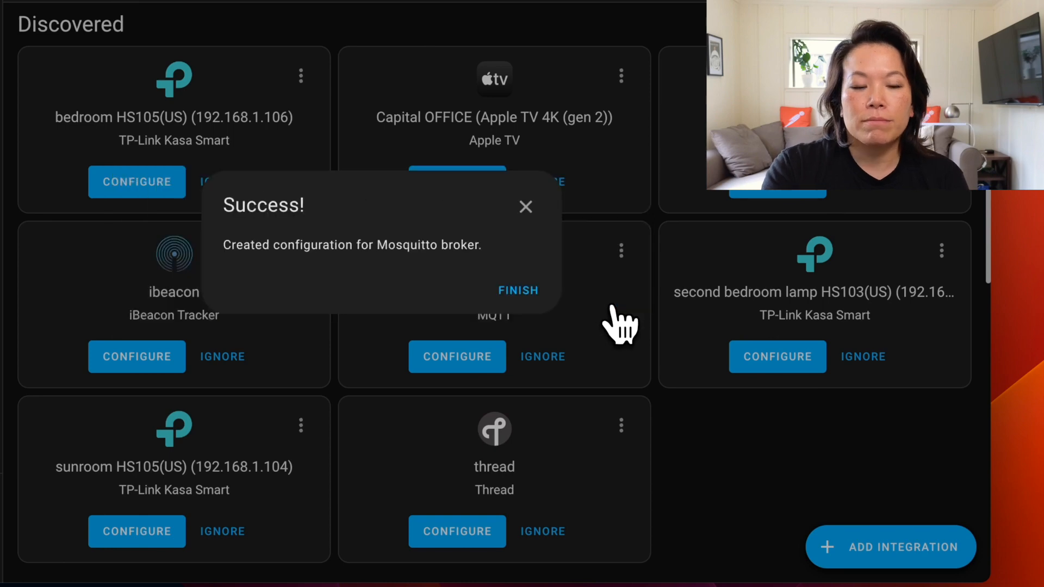
click(518, 290)
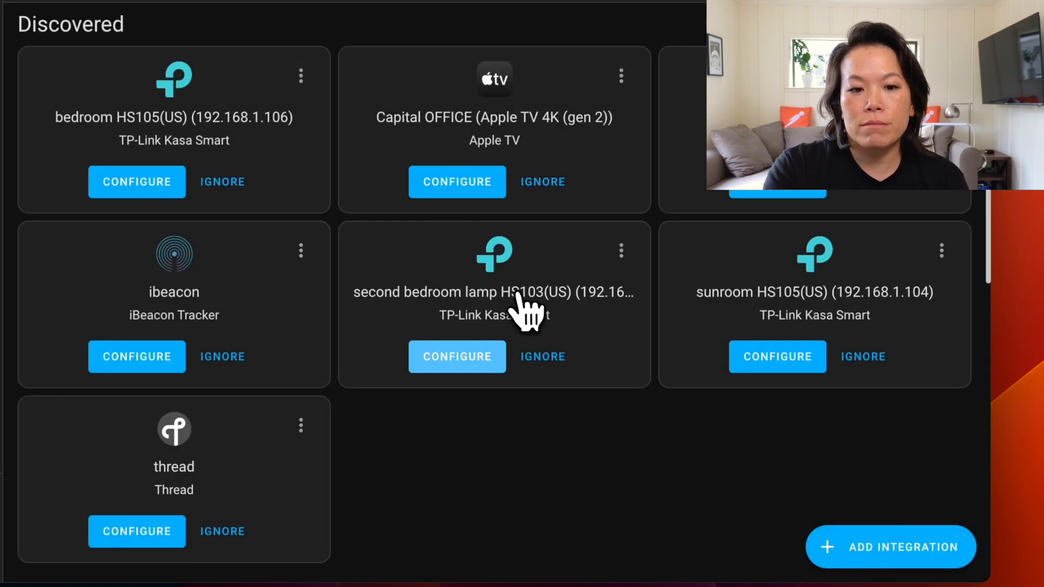
Re-configure the MQTT integration's broker options, setting the username to mqttTEST
scroll(519, 305, down, 8)
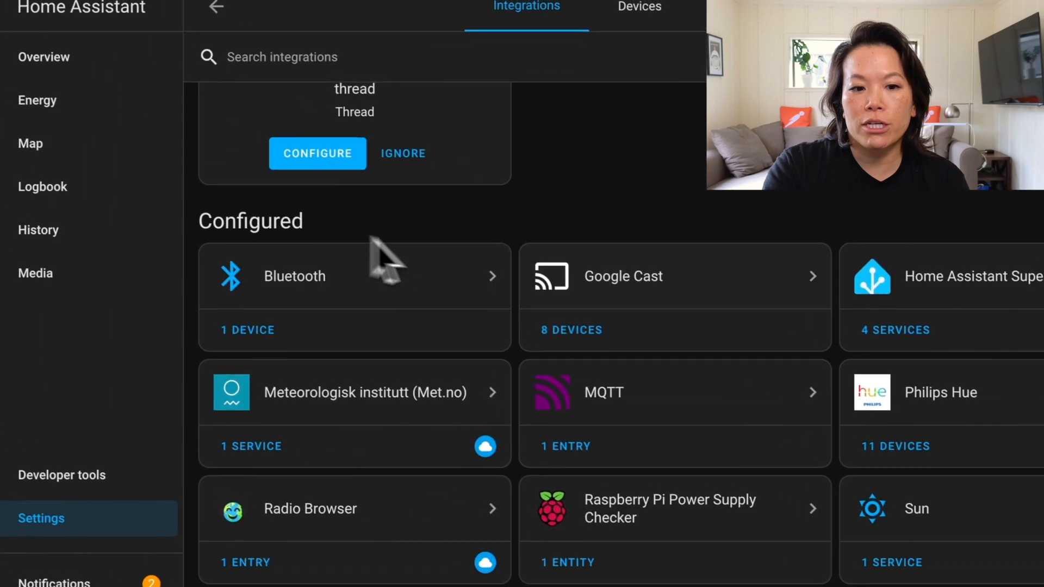
click(579, 381)
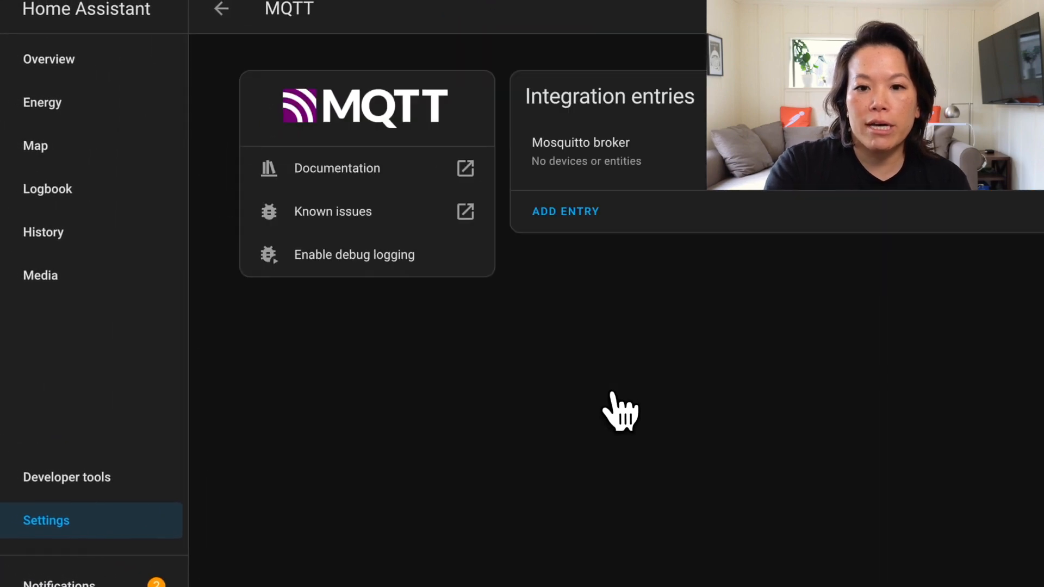
click(835, 172)
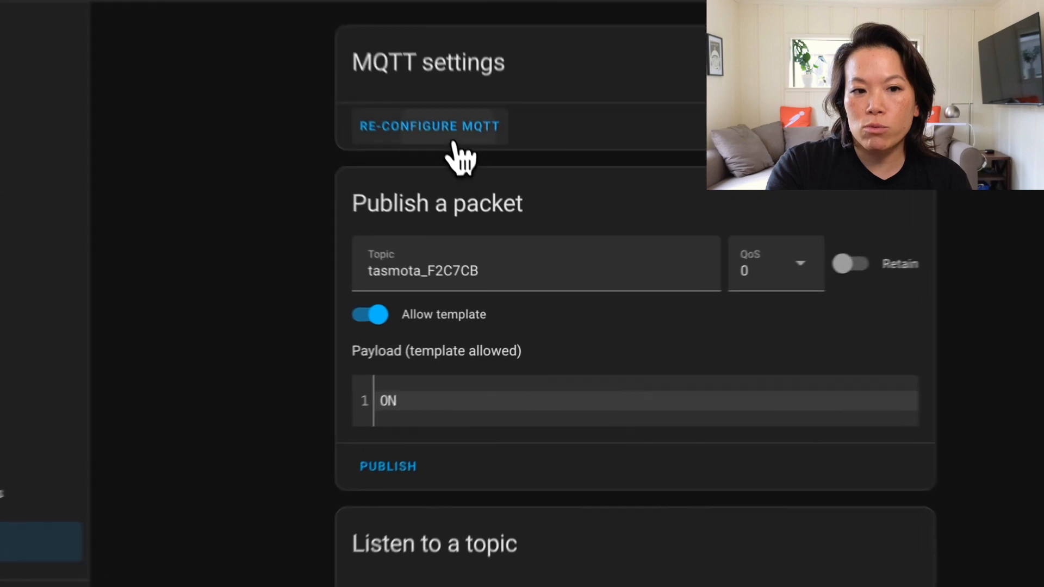
click(483, 193)
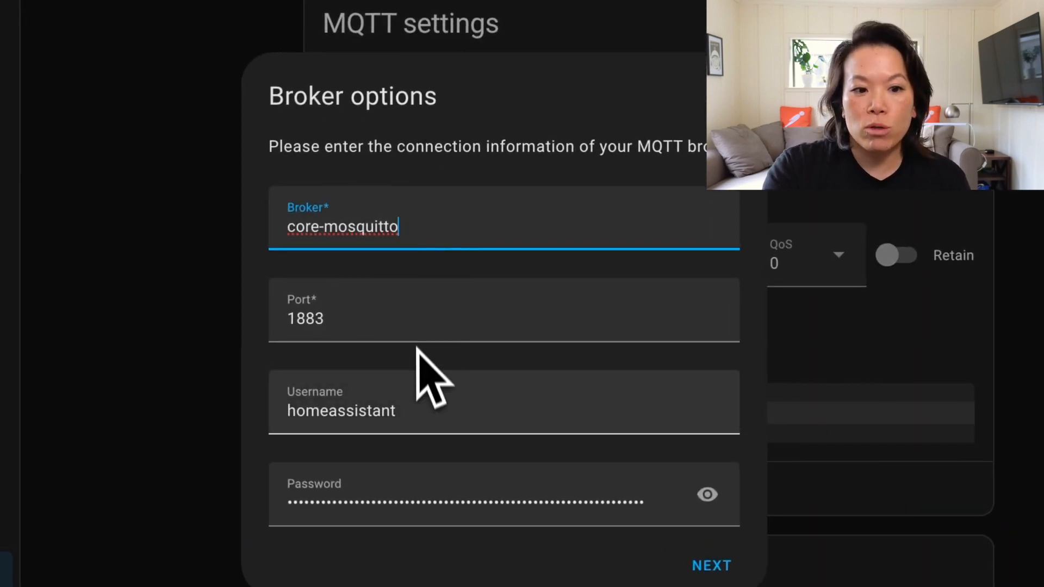
double_click(414, 409)
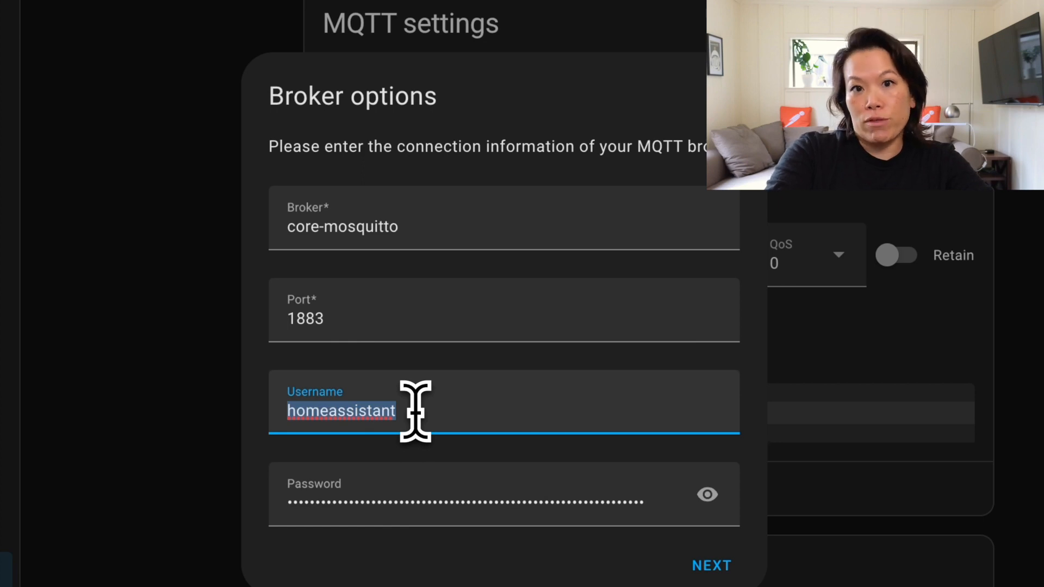
text(mqttTEST)
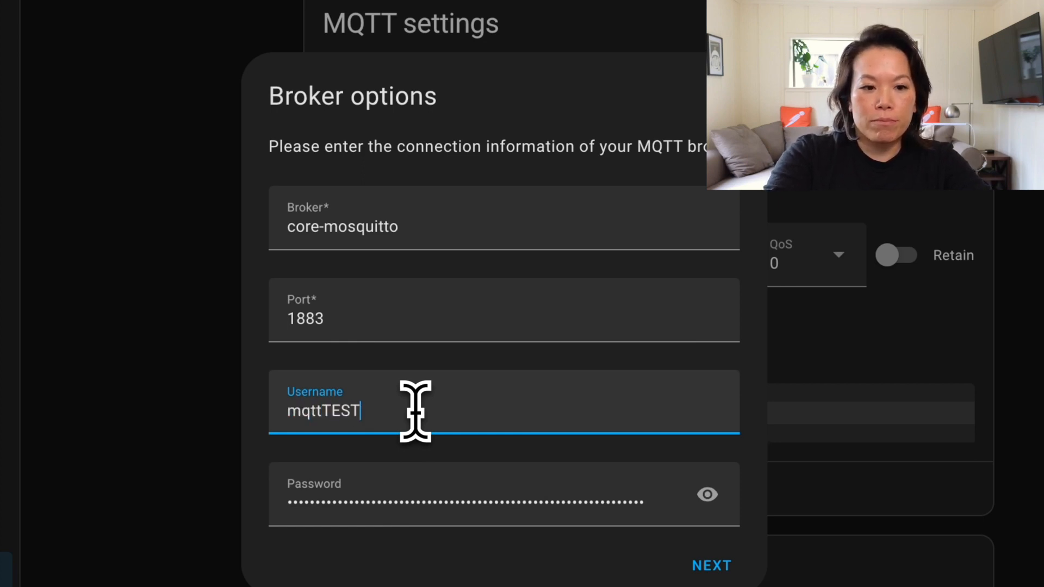
Enter the mqttTEST user's password in the broker options and continue
double_click(566, 482)
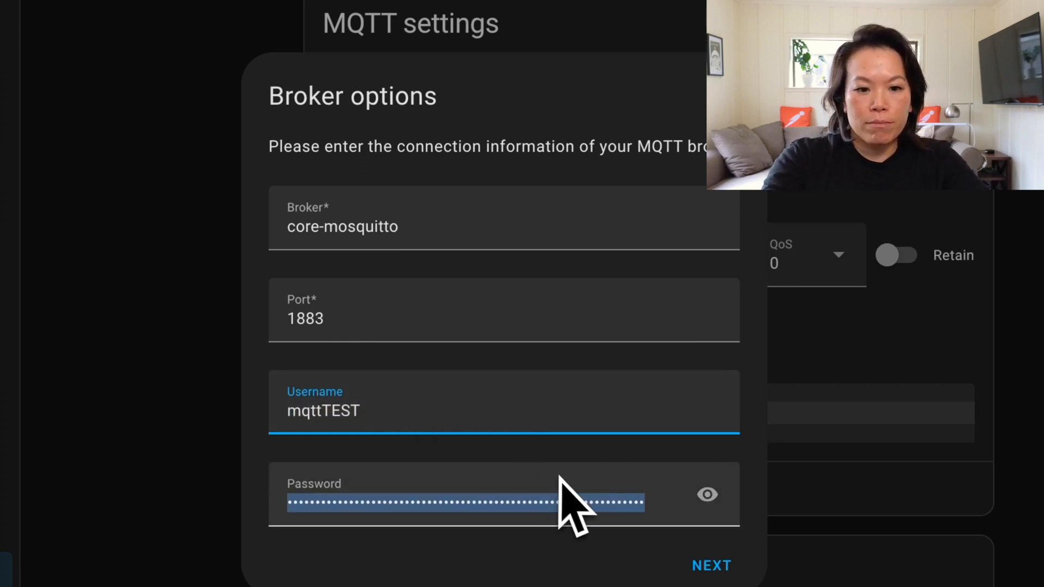
text(m)
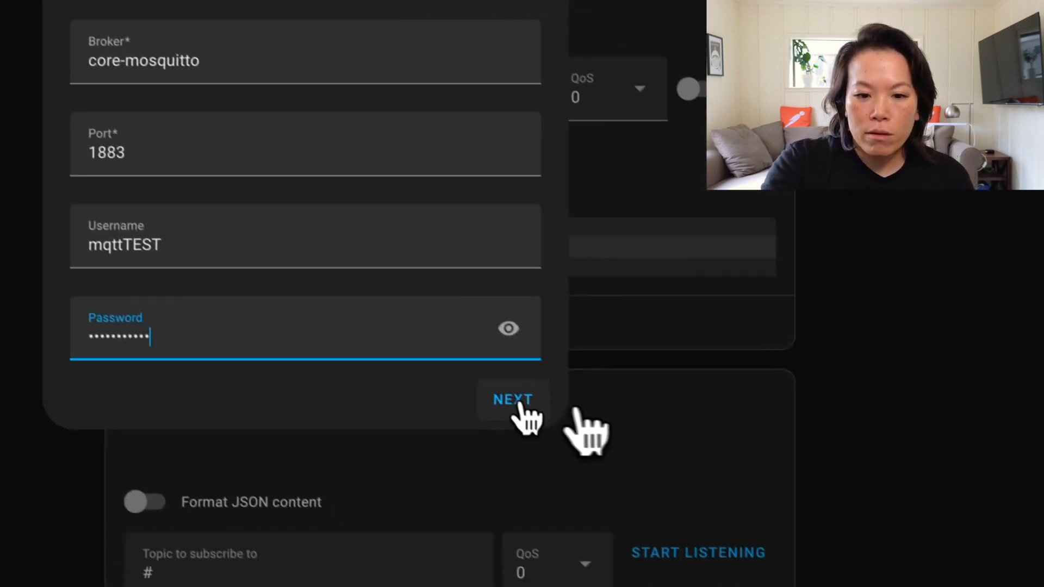
click(718, 566)
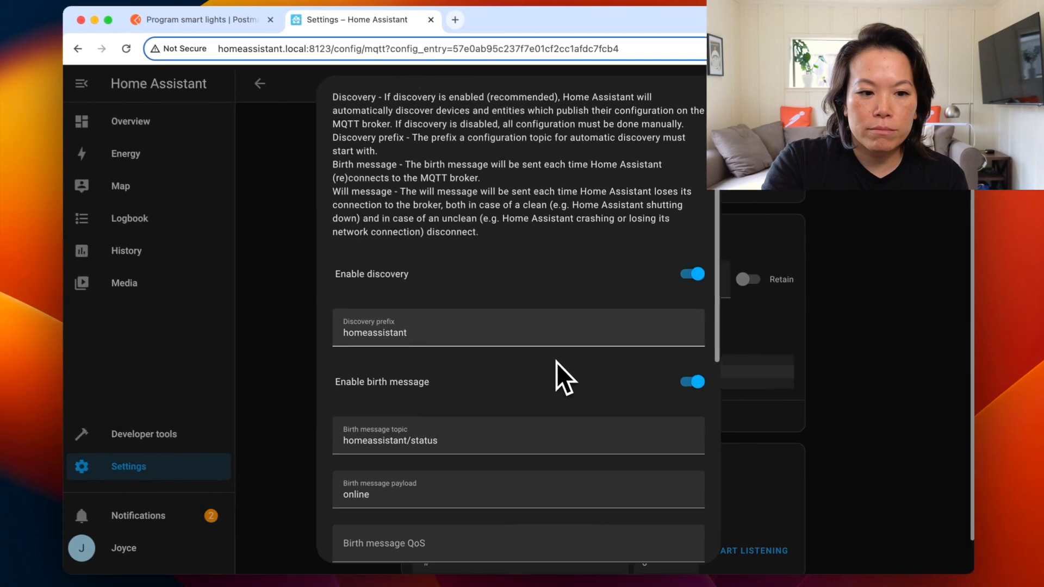
Review the MQTT discovery, birth and will message options and submit them unchanged
scroll(359, 272, down, 5)
scroll(559, 364, down, 8)
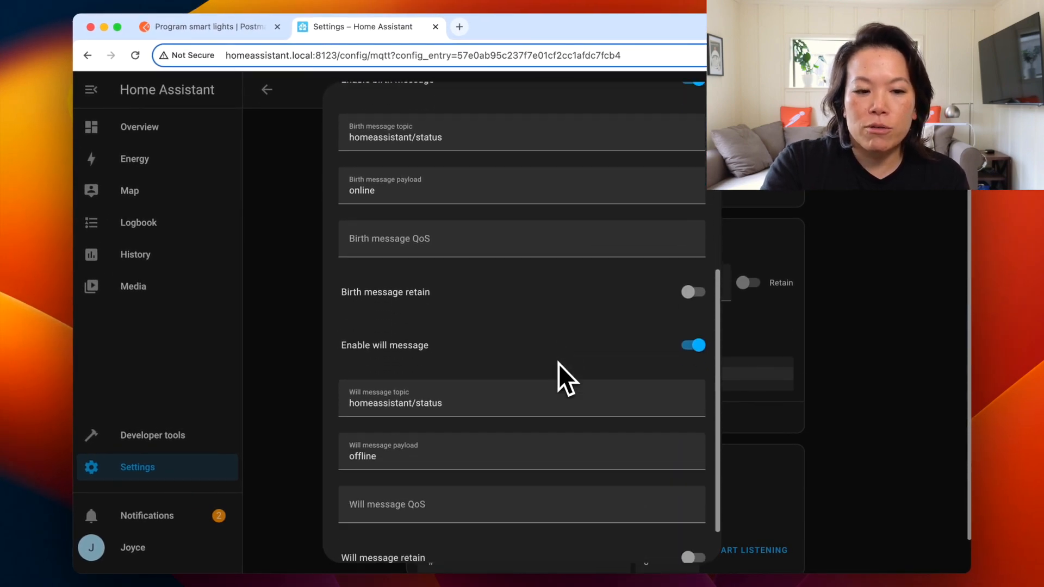
scroll(559, 364, up, 14)
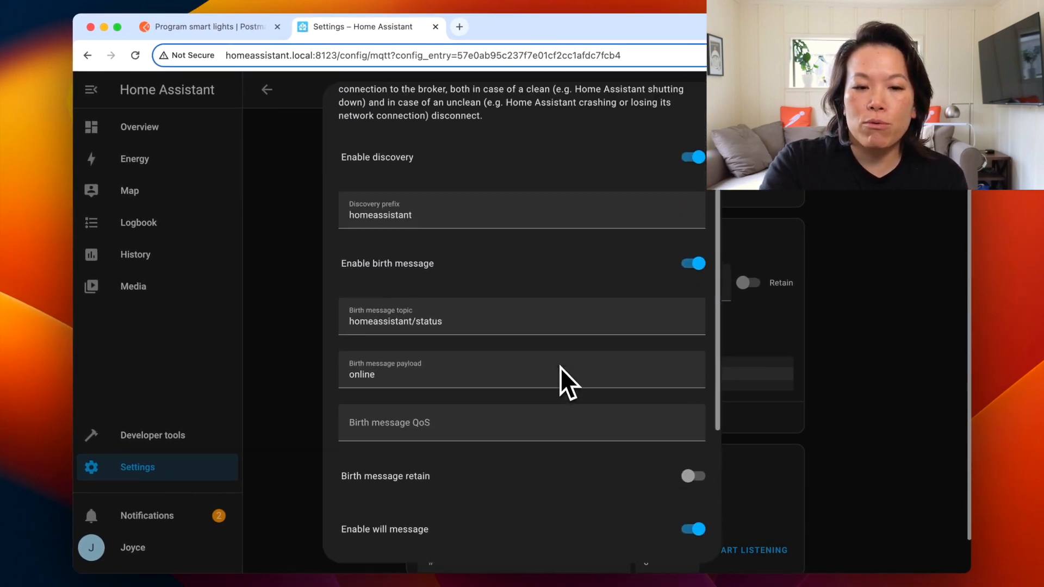
scroll(560, 368, down, 9)
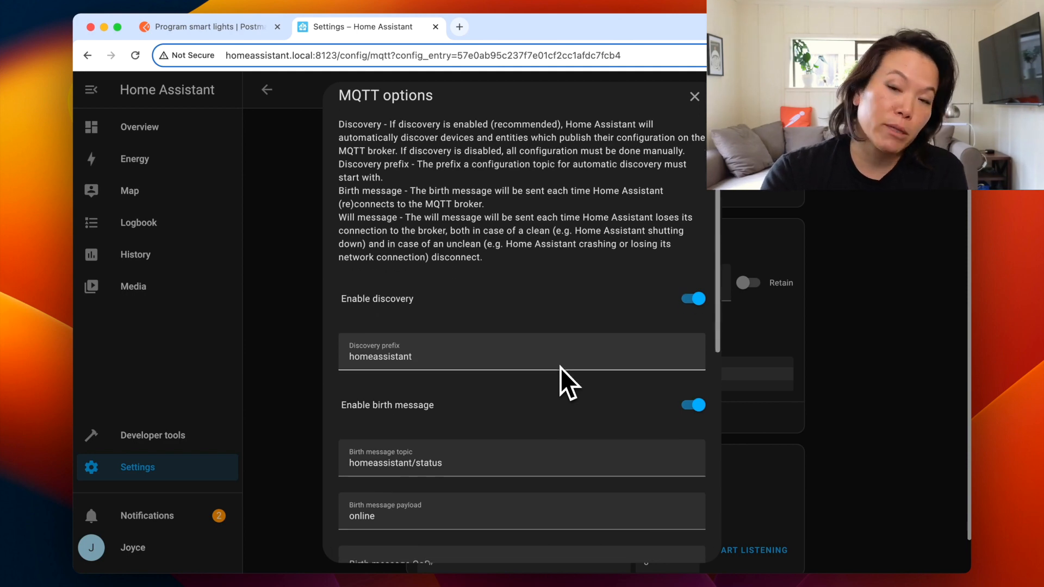
scroll(560, 368, up, 6)
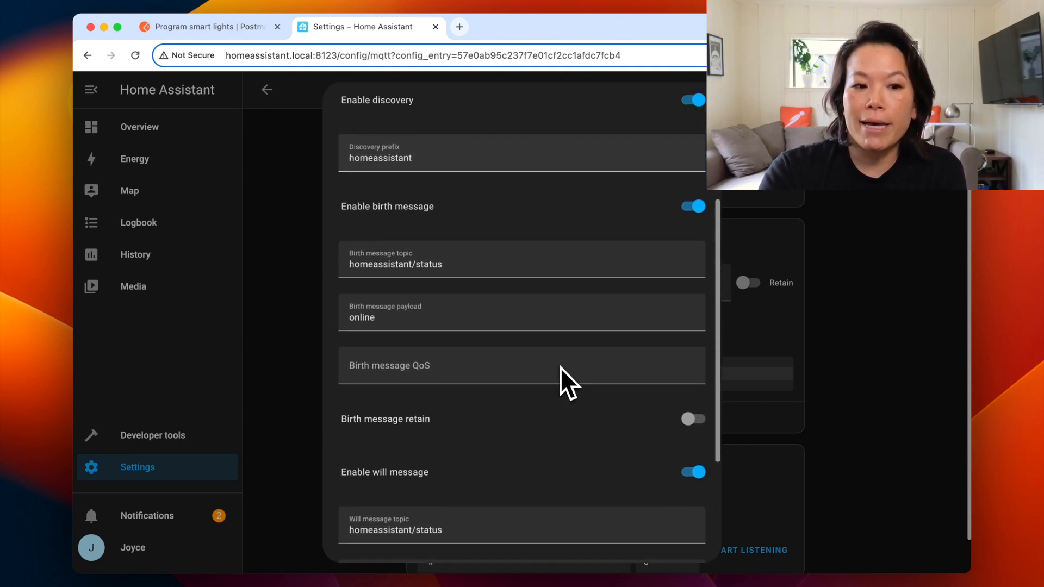
scroll(560, 368, down, 10)
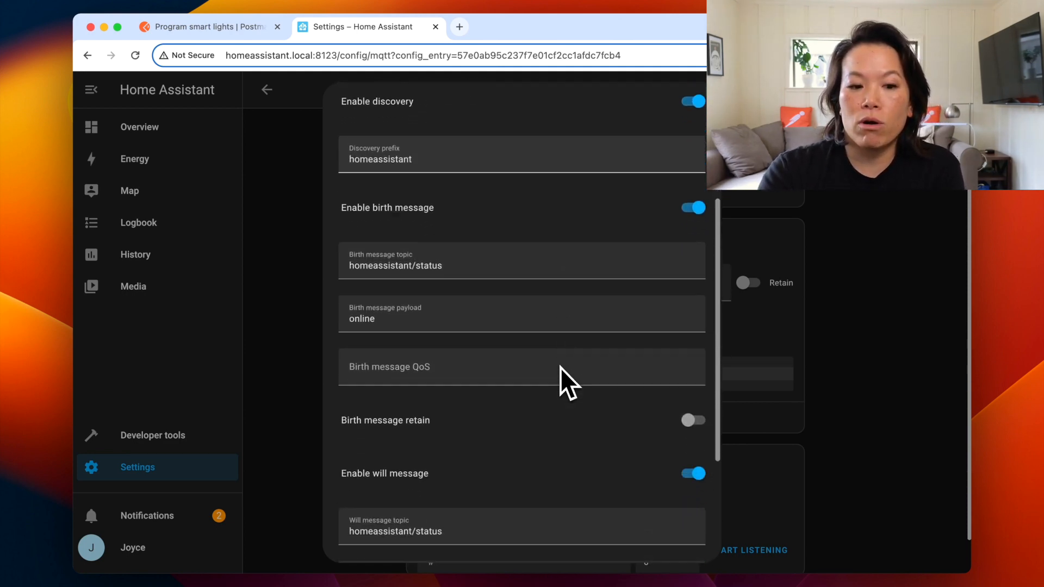
scroll(560, 368, down, 1)
scroll(560, 367, up, 1)
scroll(560, 367, down, 1)
click(670, 530)
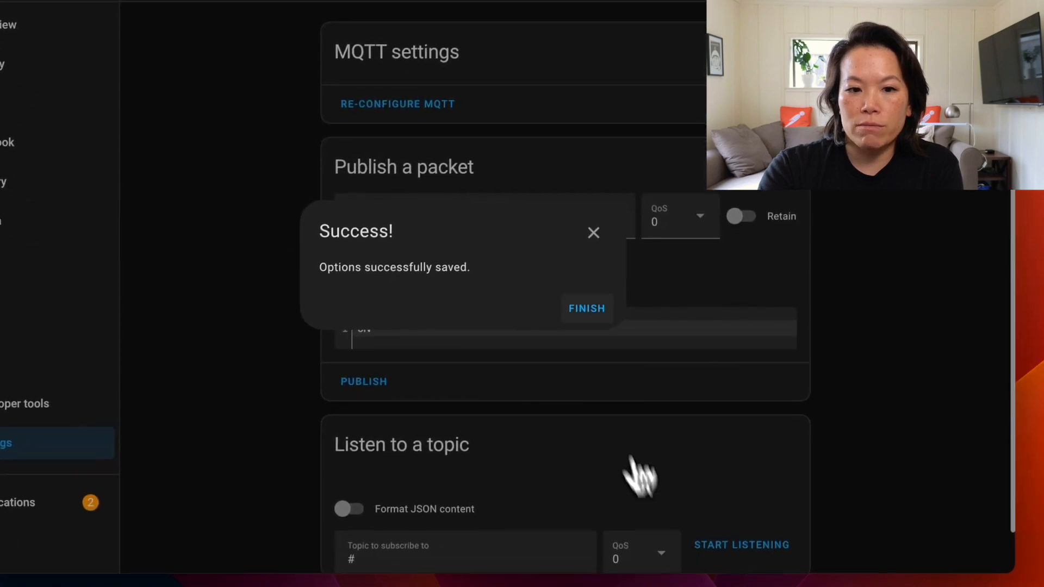
click(587, 318)
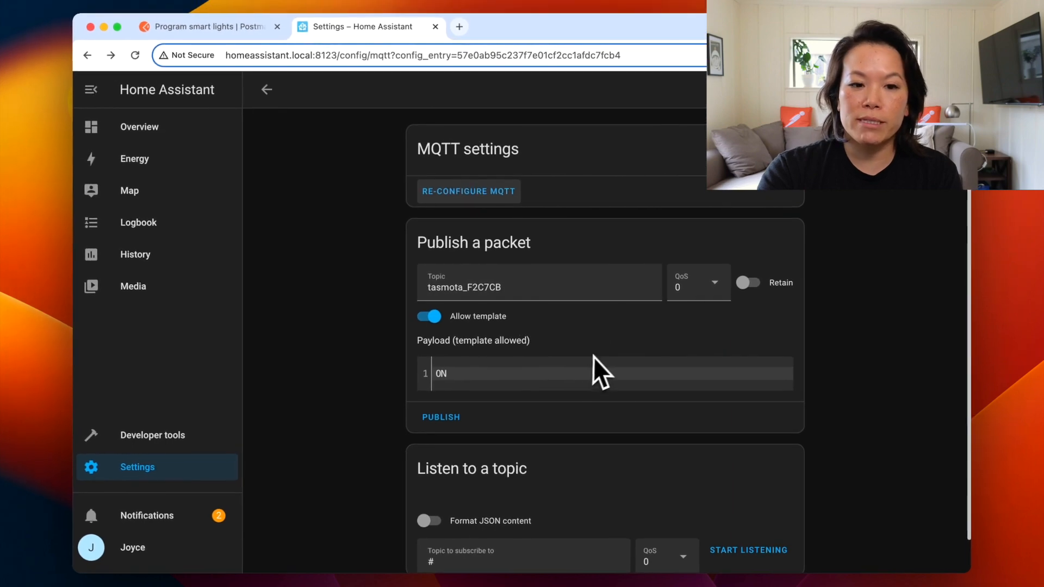
scroll(594, 358, down, 2)
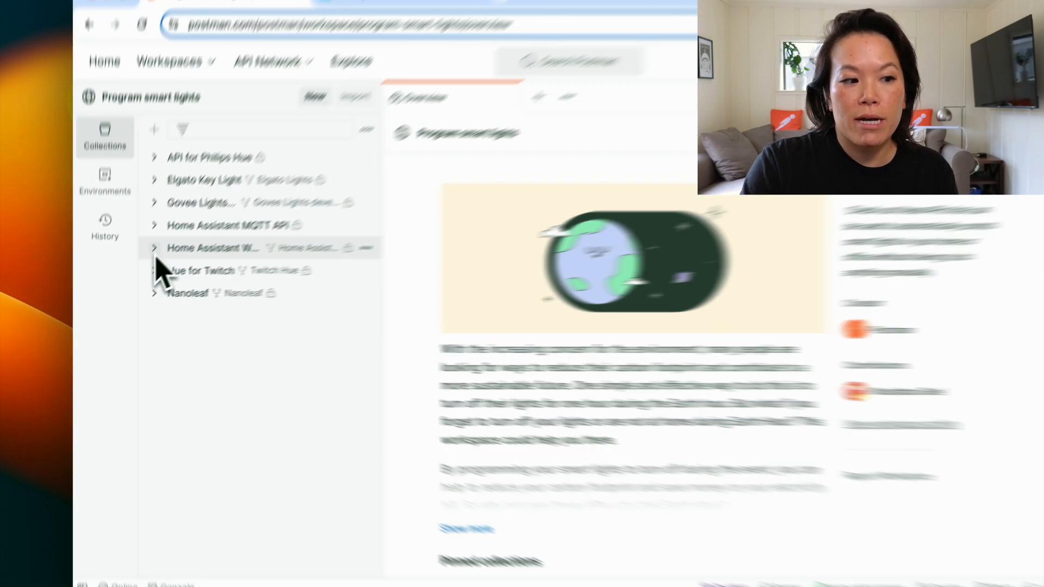
Fork the Home Assistant MQTT API collection into the mqtt workspace
click(148, 261)
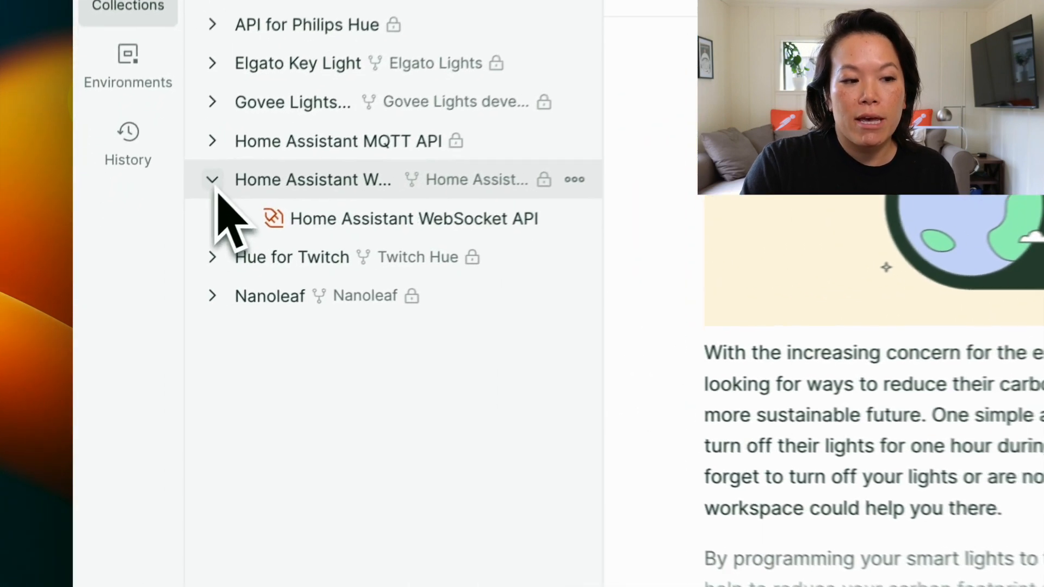
click(221, 173)
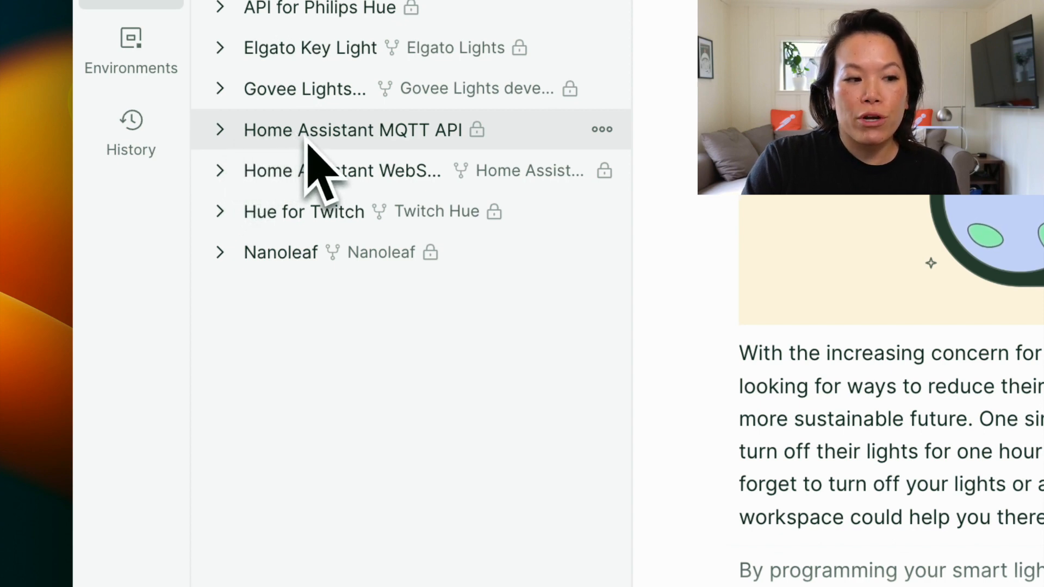
click(244, 140)
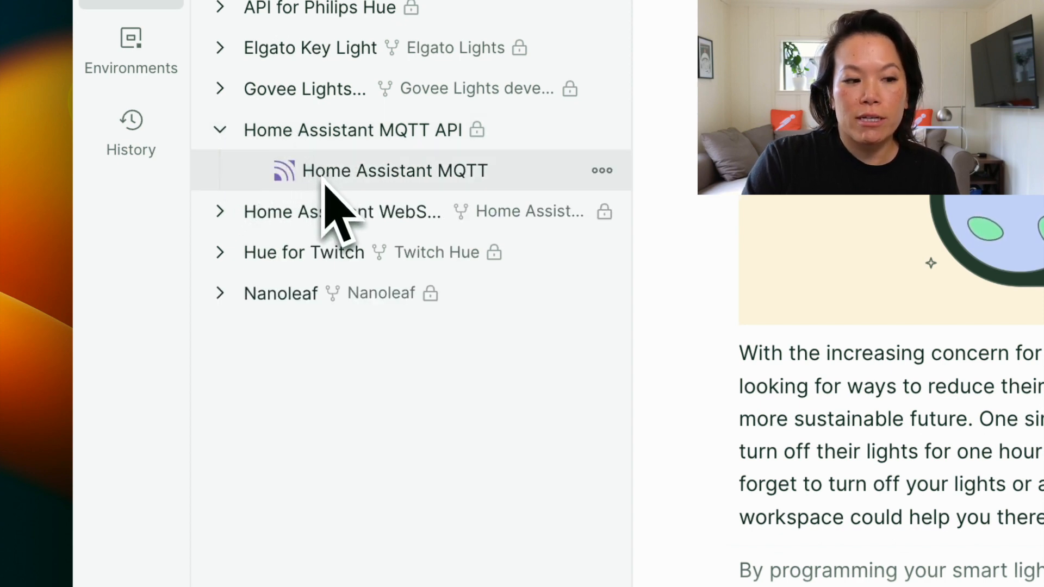
click(602, 130)
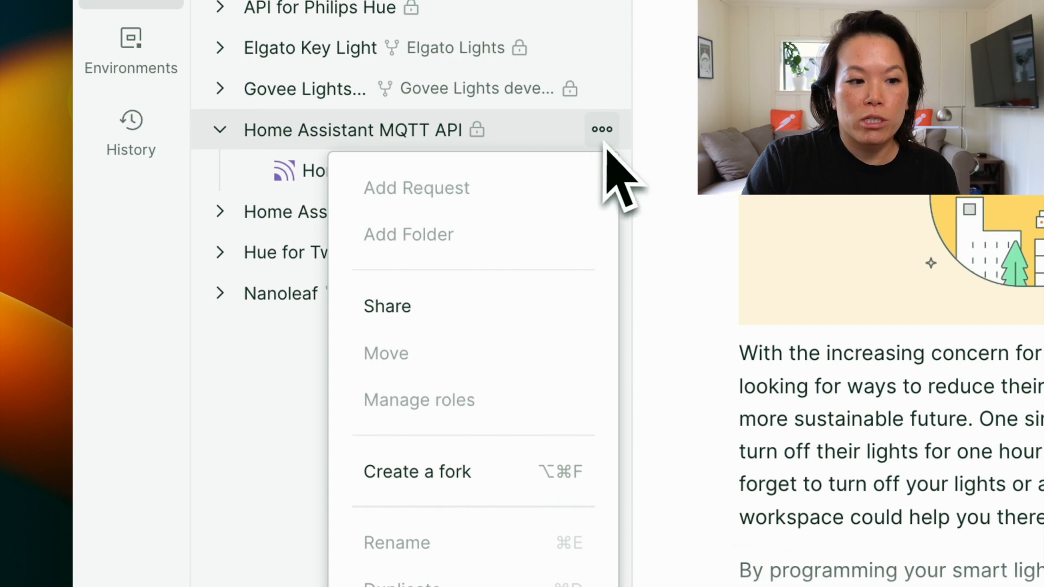
click(463, 469)
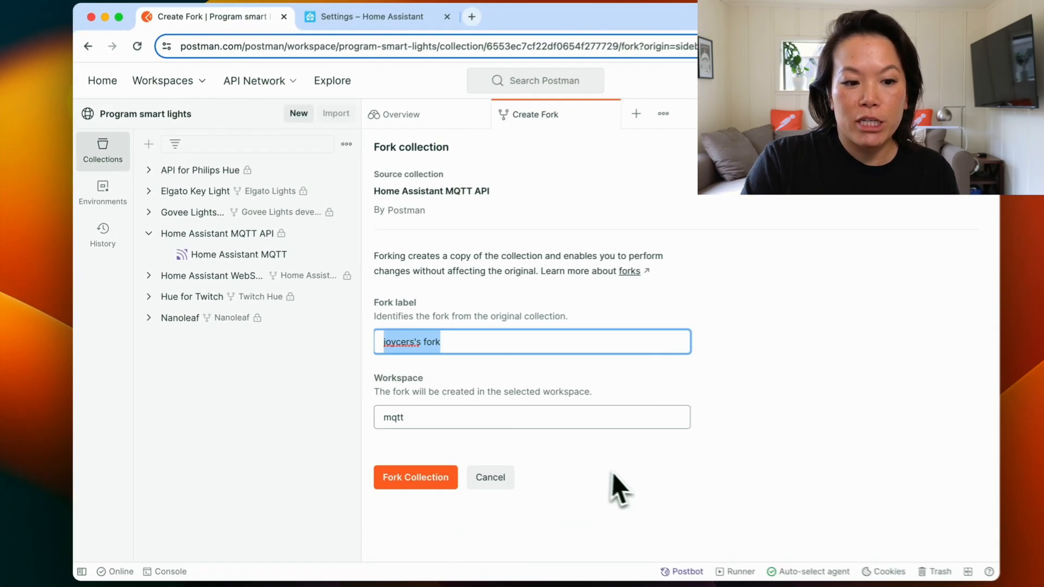
click(407, 474)
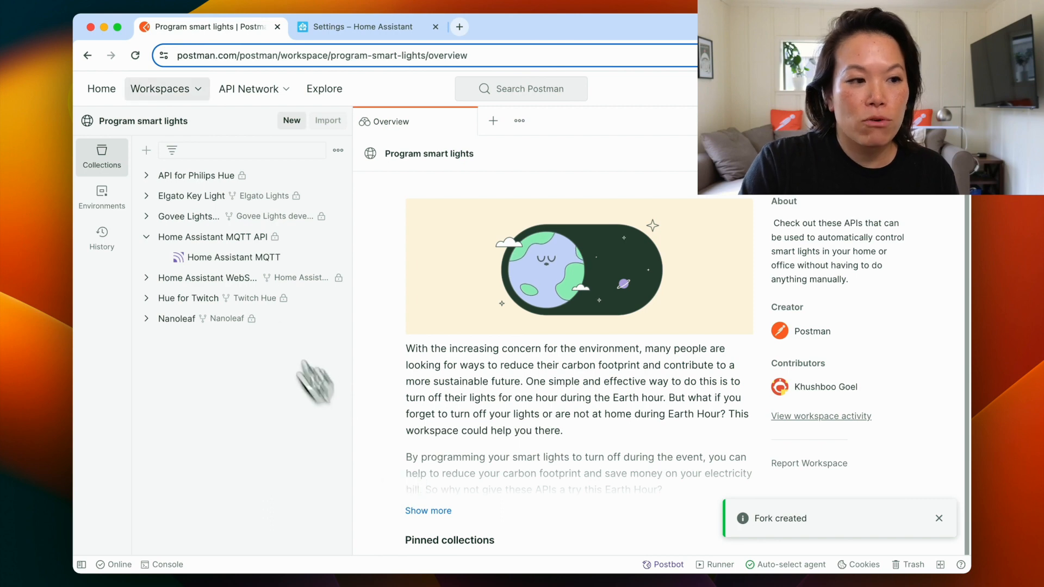
Switch to the mqtt workspace, open the forked Home Assistant MQTT request and review its topics and authorization settings
click(202, 93)
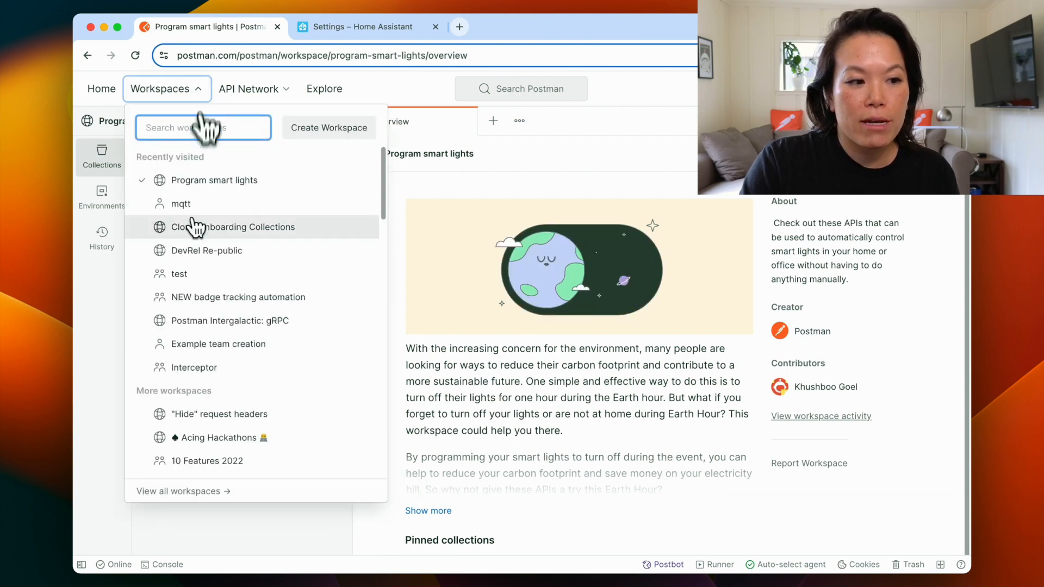
click(187, 204)
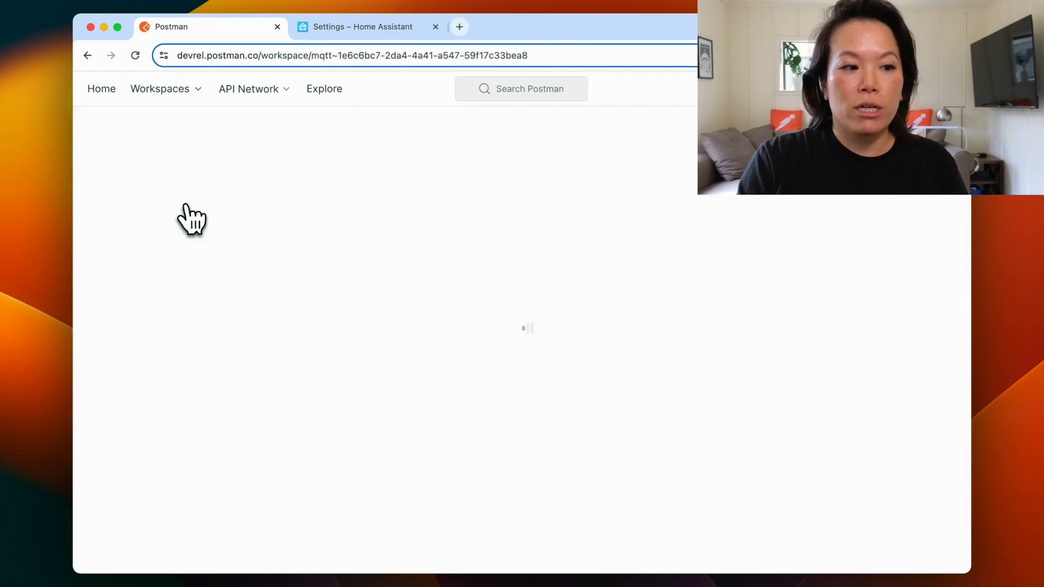
click(150, 176)
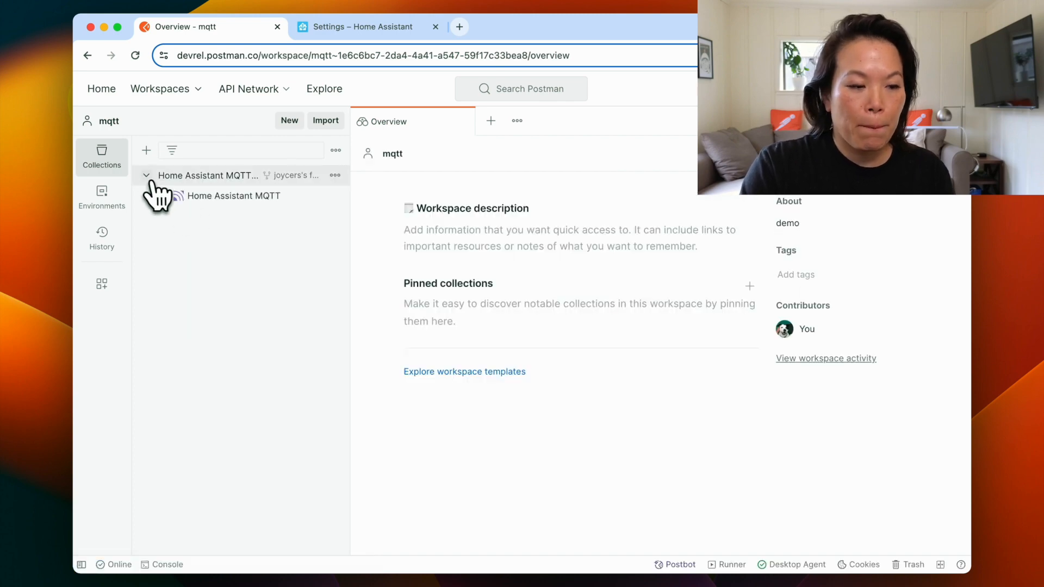
click(204, 196)
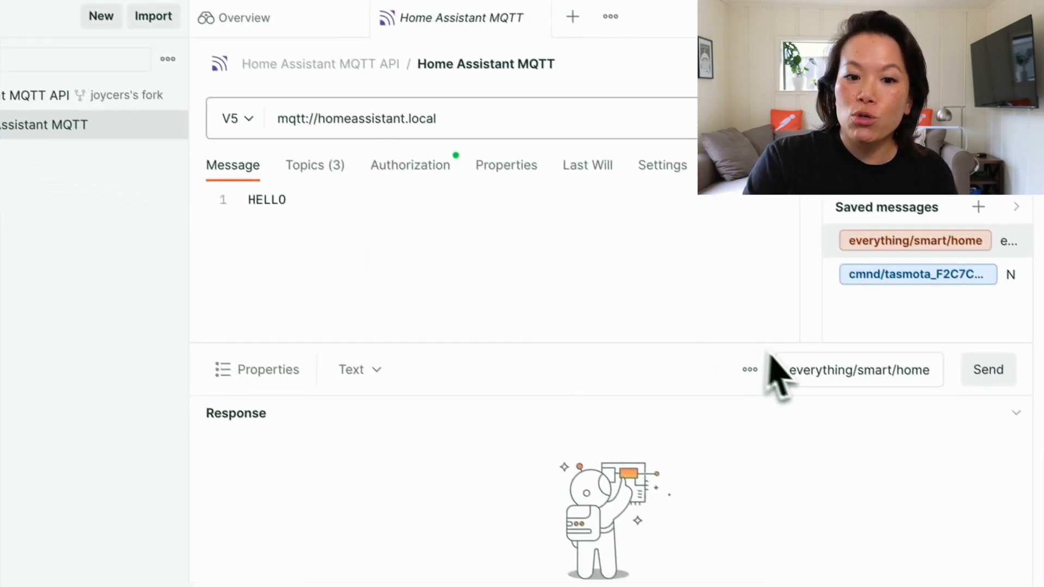
click(308, 157)
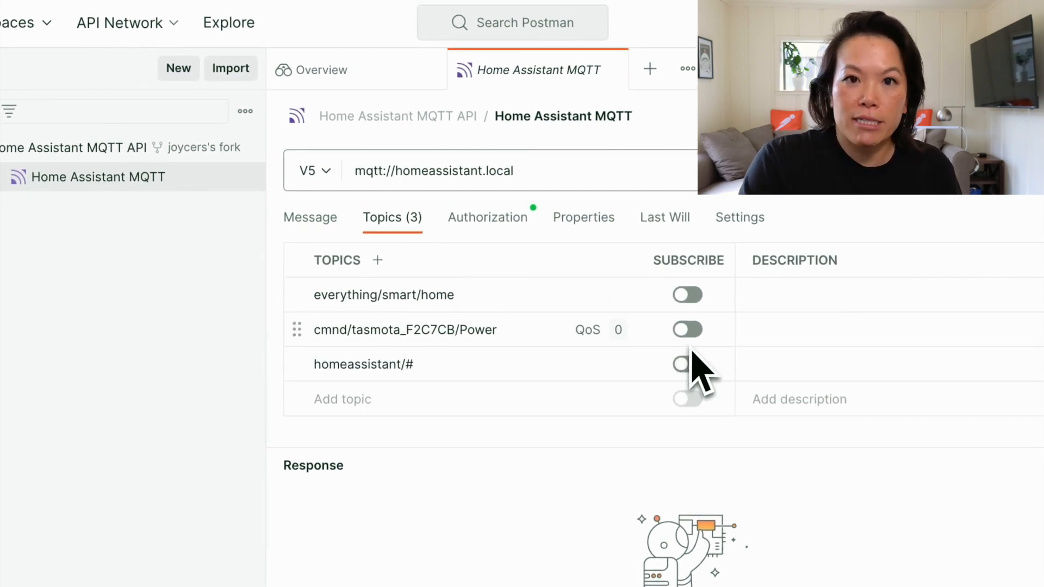
click(497, 219)
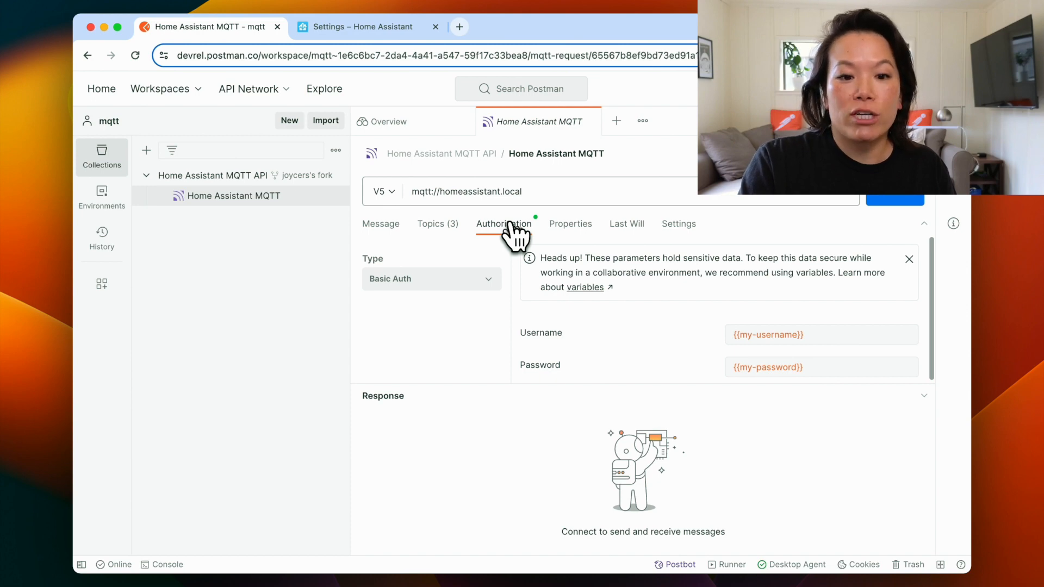
mouse_move(750, 373)
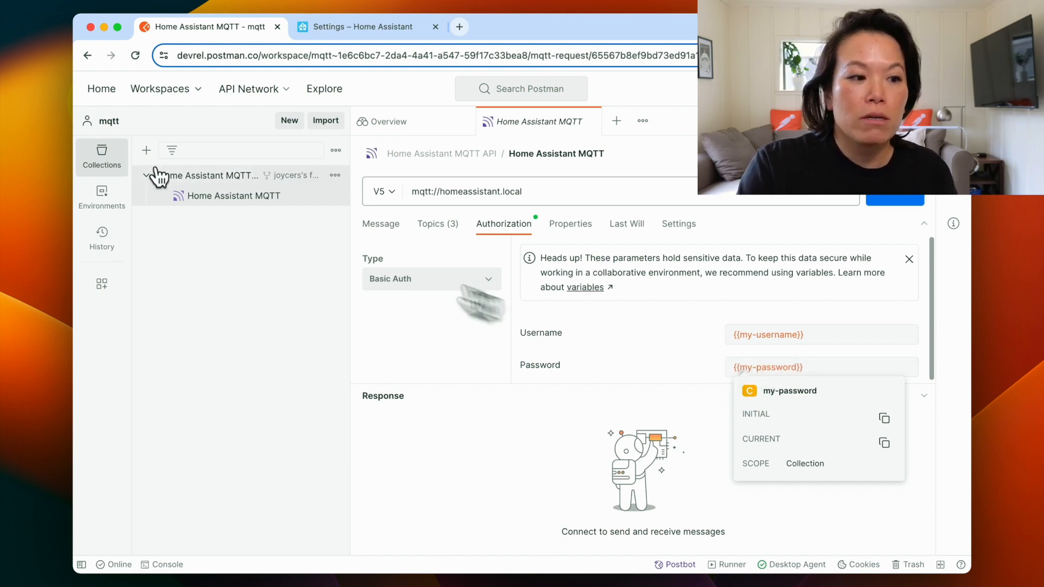
Set the collection's my-password variable current value to the MQTT user's password and save the collection
click(205, 175)
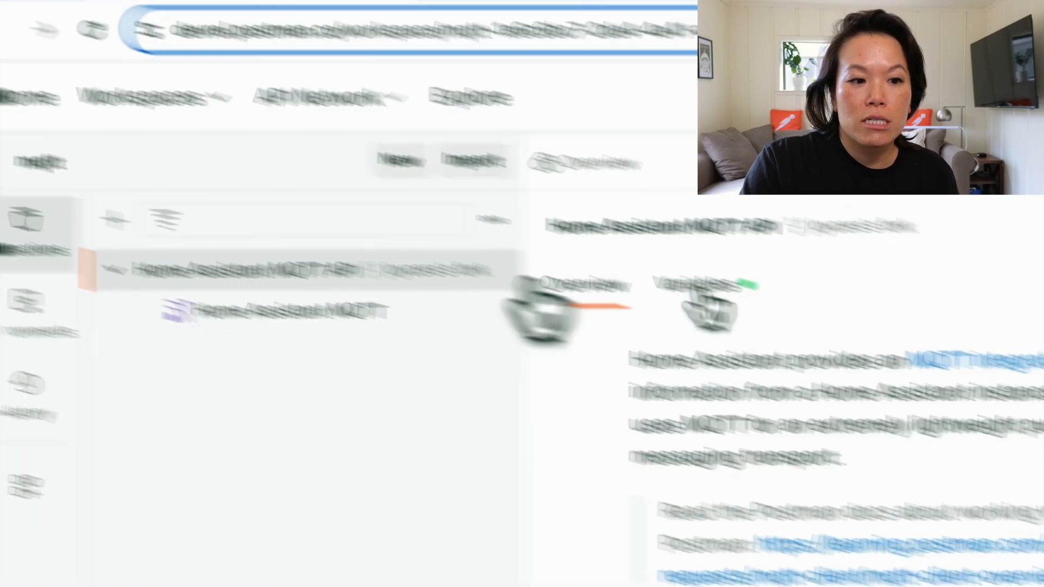
click(763, 302)
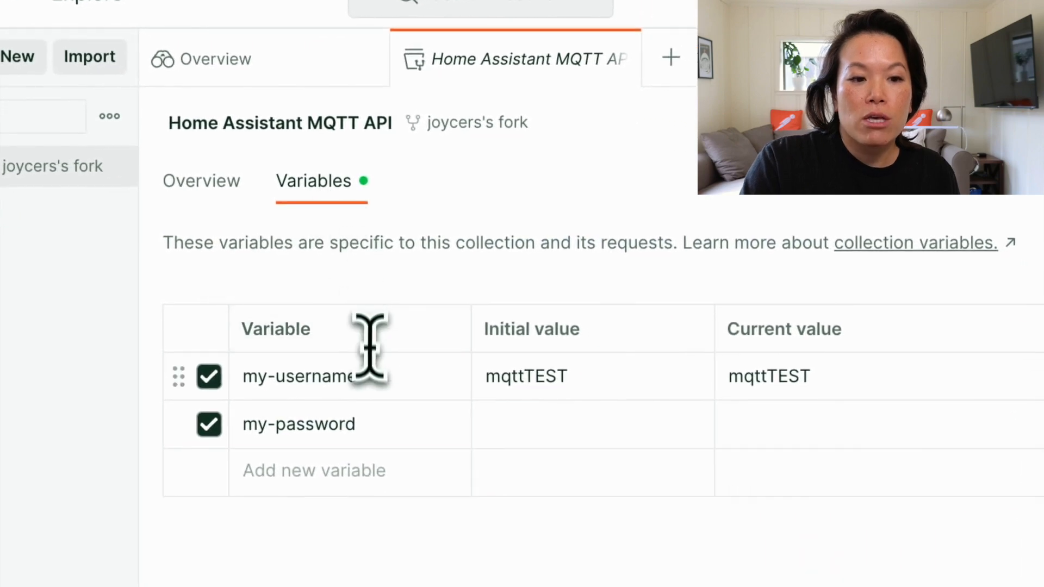
click(742, 423)
text(mqtt)
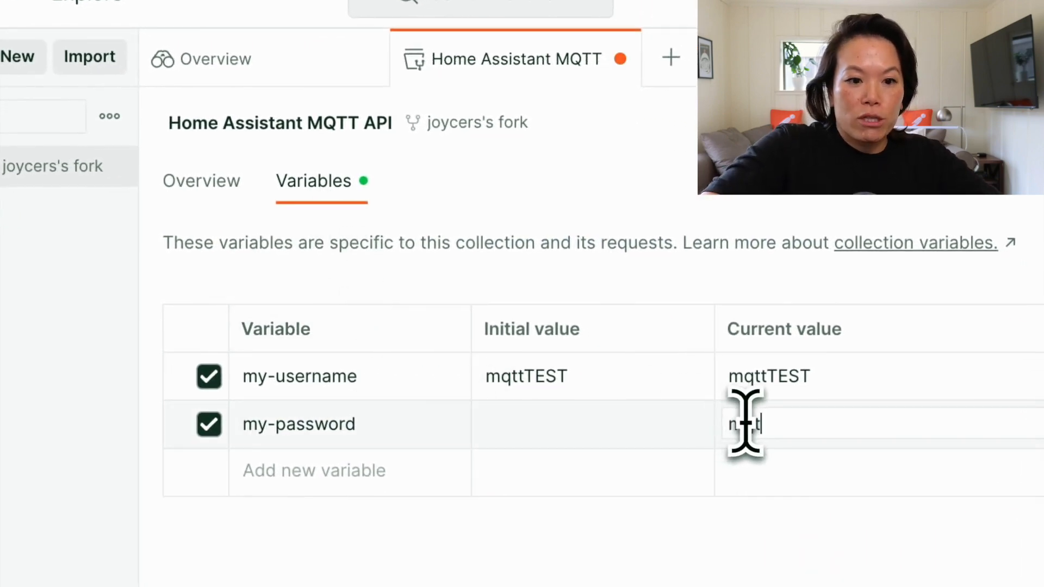
text(Postman)
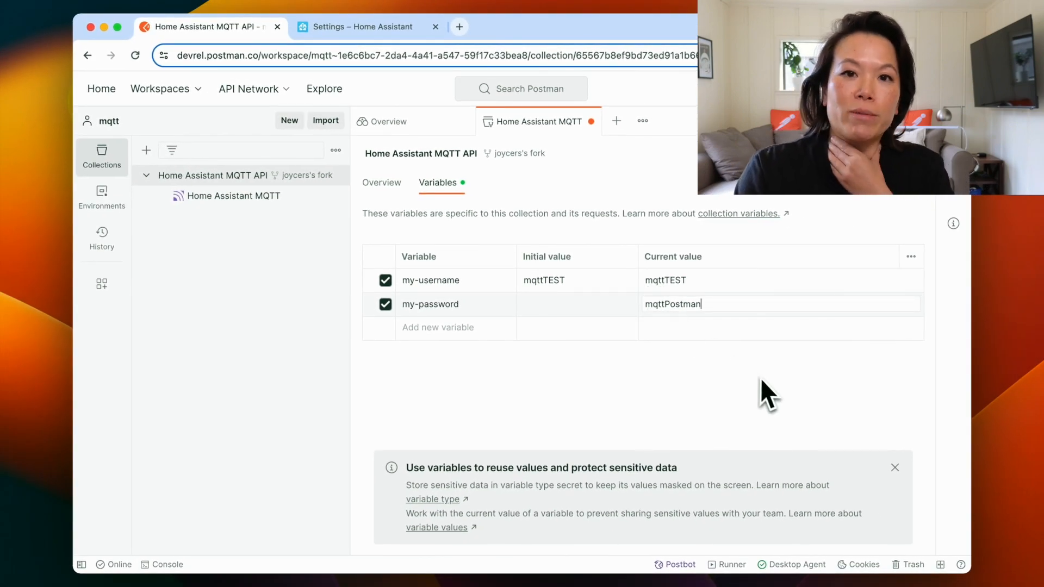
click(766, 383)
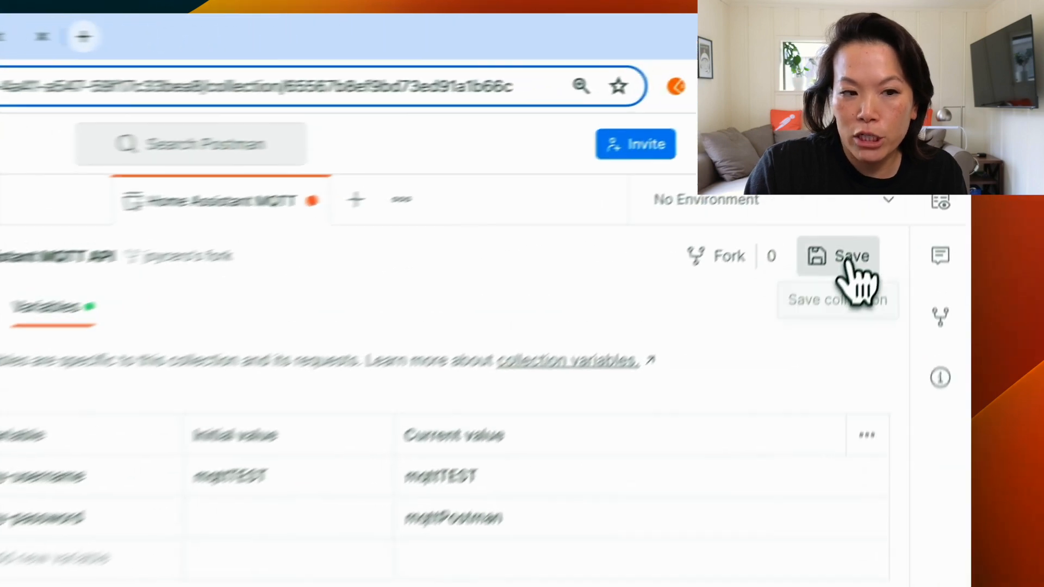
click(902, 154)
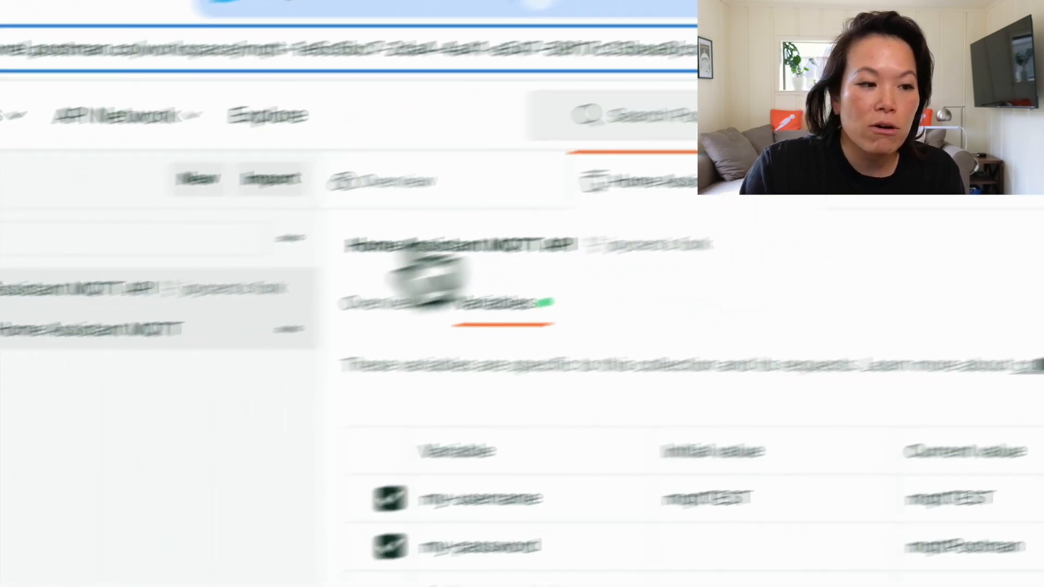
Connect the Home Assistant MQTT request to the broker and send the HELLO message to everything/smart/home
click(320, 288)
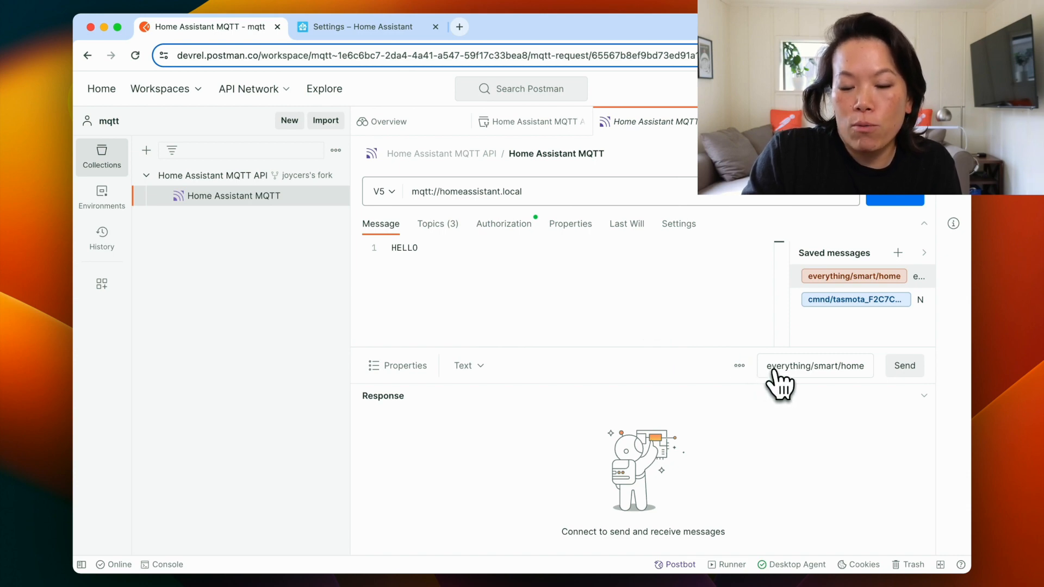
click(895, 199)
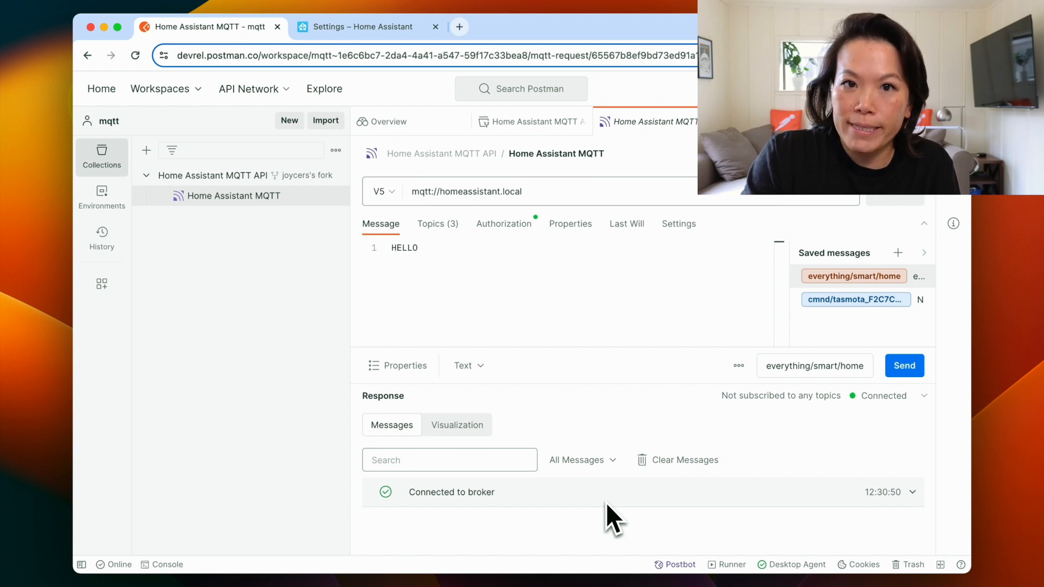
click(905, 366)
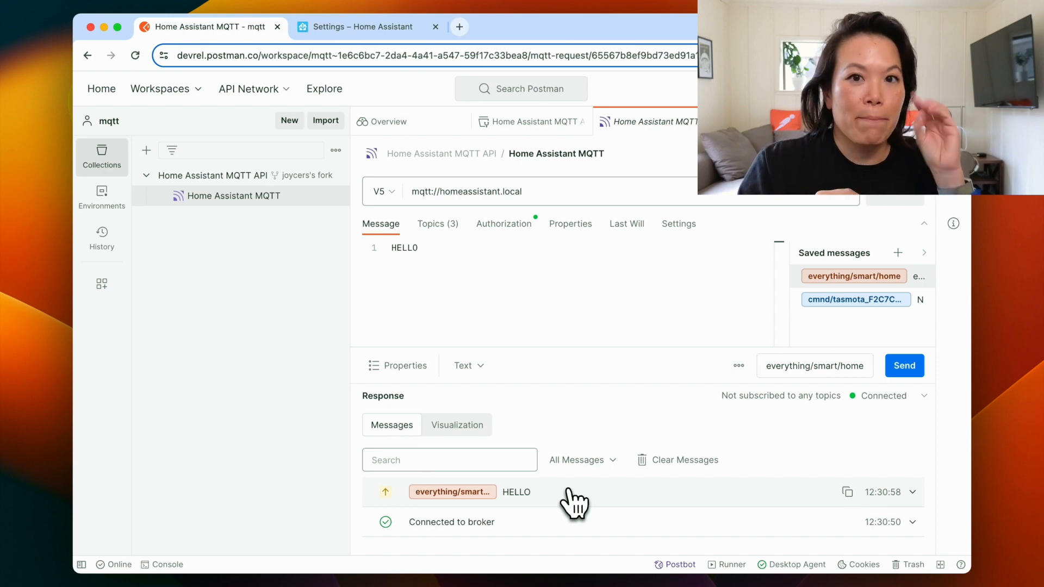
Subscribe to the everything/smart/home topic, change the message to goodbye and send it
click(440, 225)
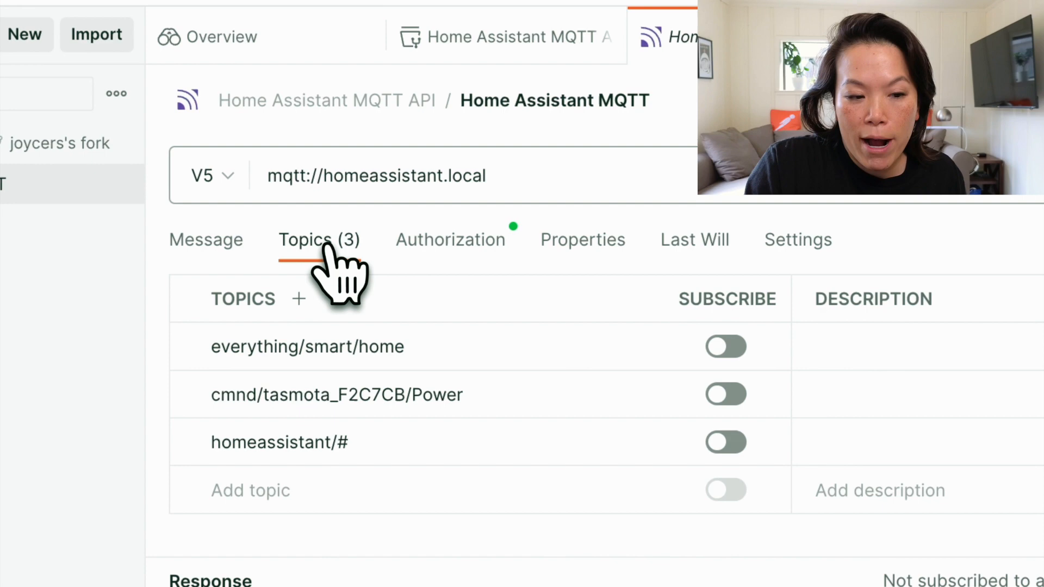
click(726, 347)
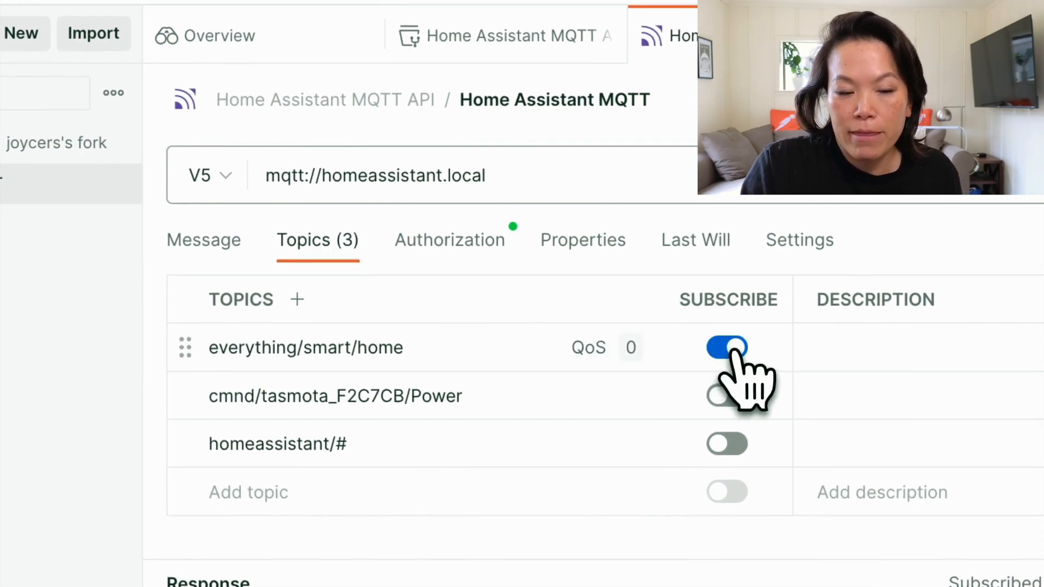
click(210, 238)
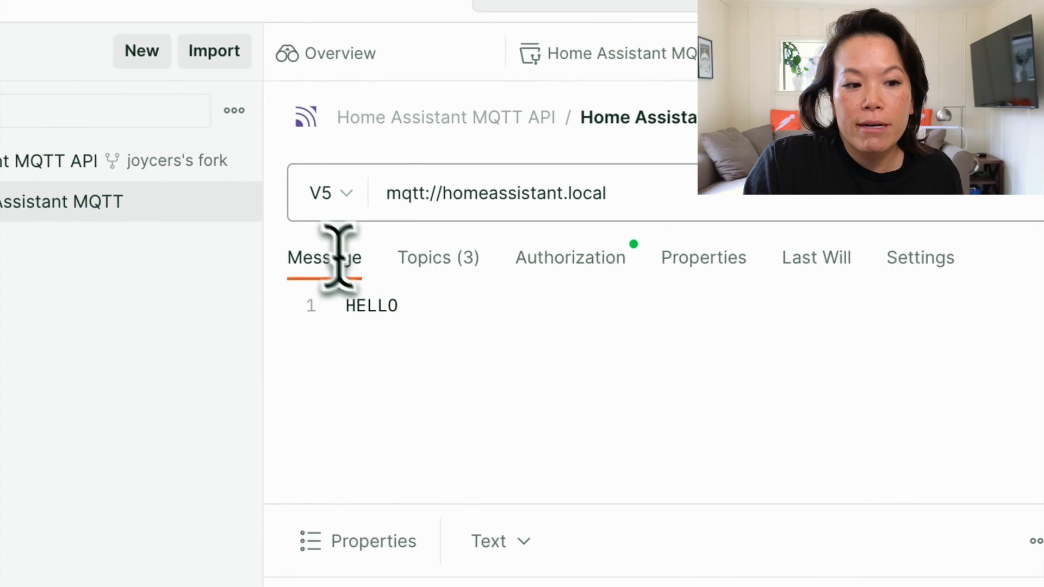
double_click(394, 306)
text(goodbye)
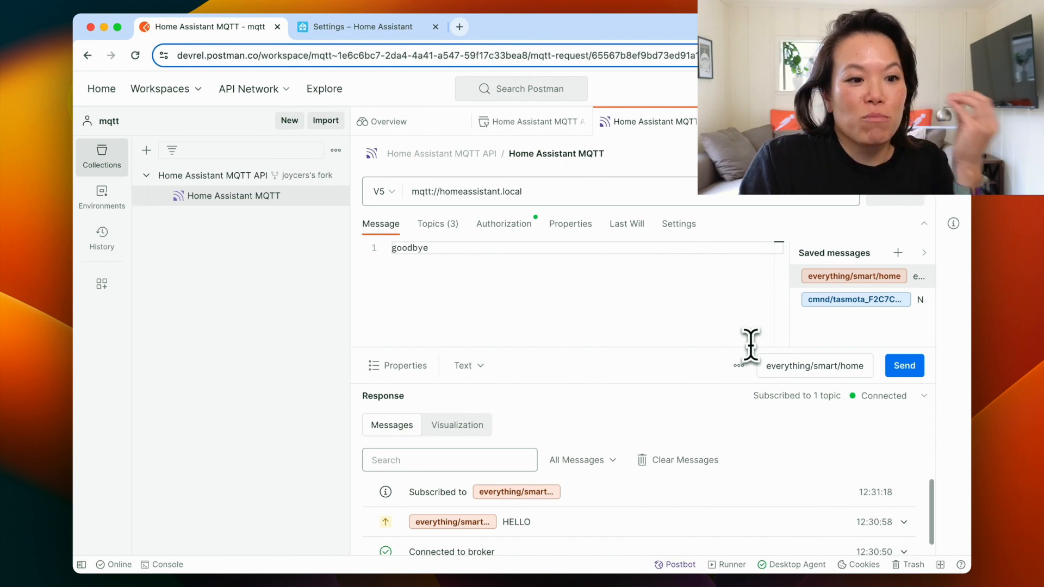
click(904, 368)
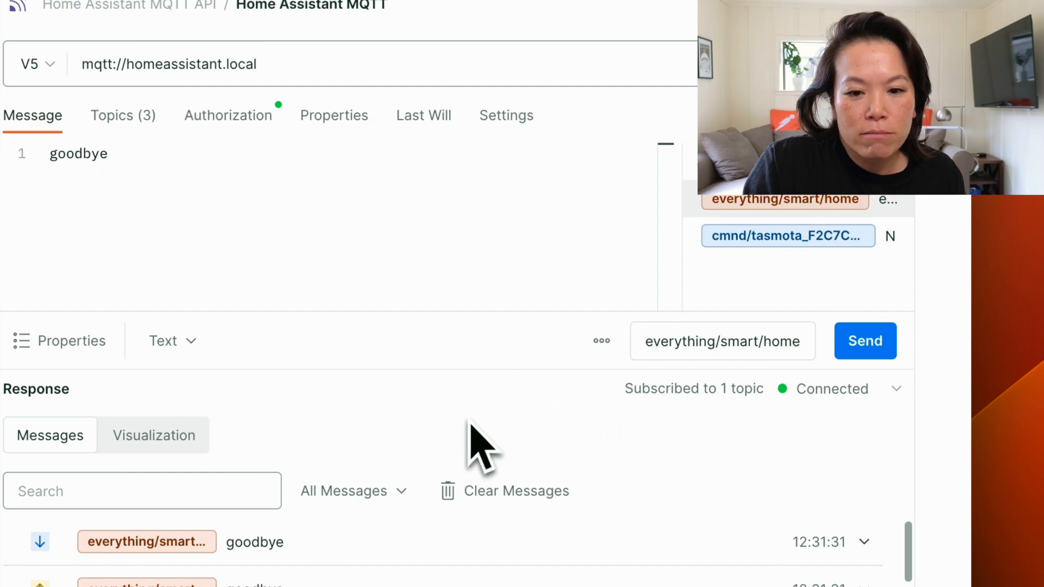
Load the saved TOGGLE message for cmnd/tasmota_F2C7CB/Power and subscribe to that topic instead of everything/smart/home
drag(497, 356, 496, 206)
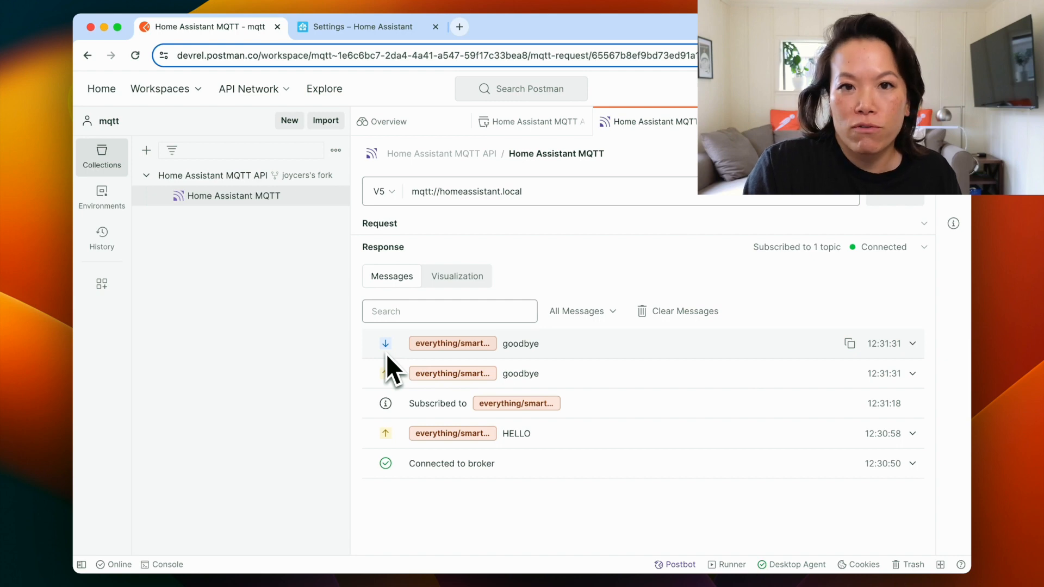
click(614, 225)
drag(611, 357, 606, 396)
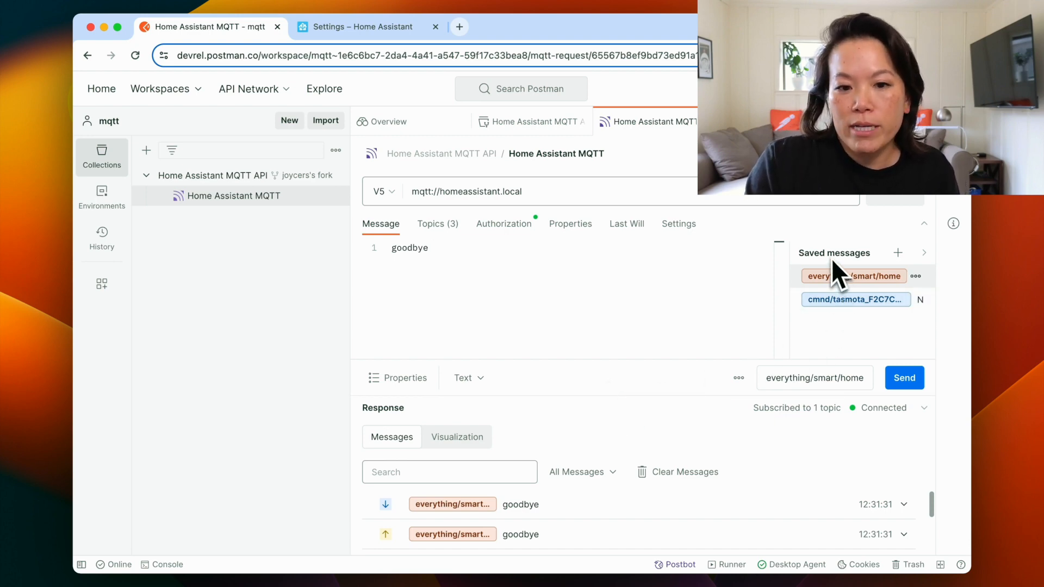
click(838, 302)
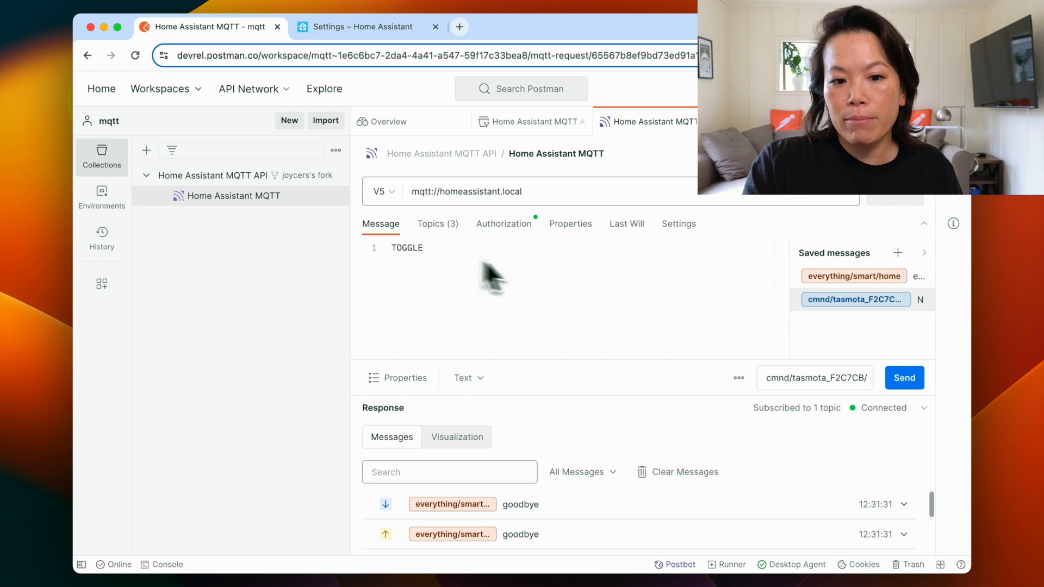
triple_click(787, 380)
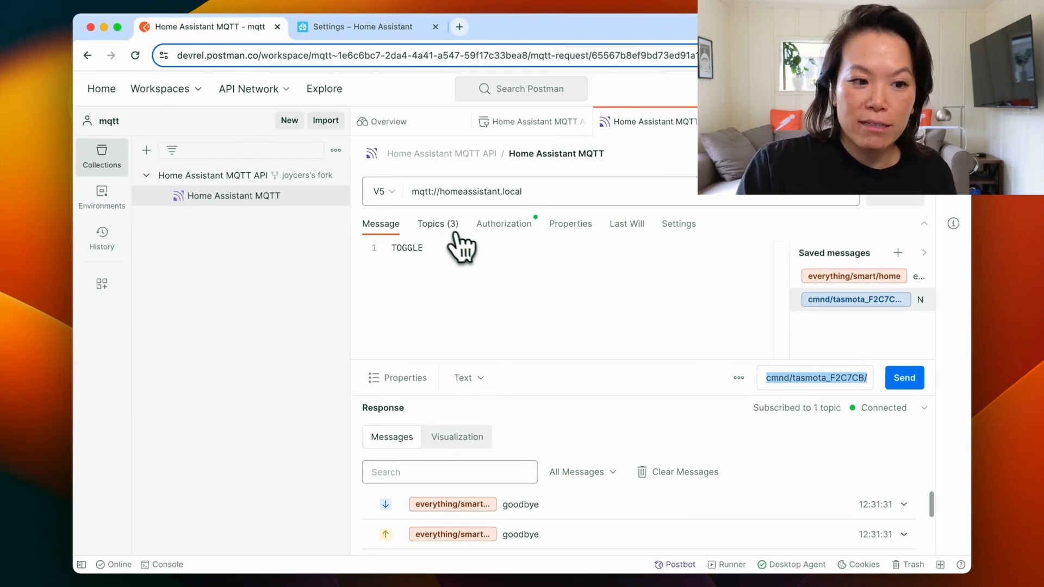
click(438, 227)
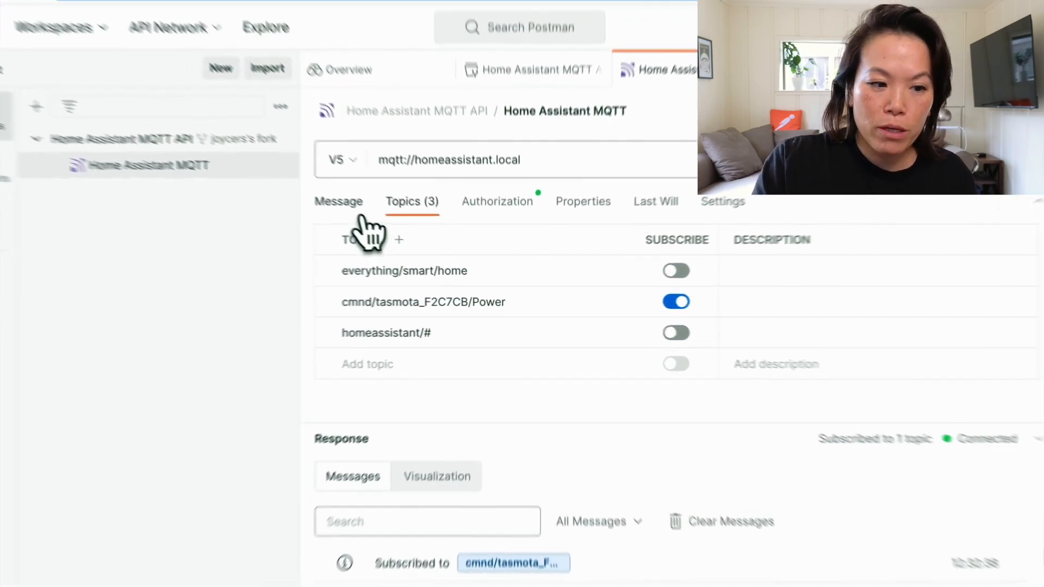
click(380, 224)
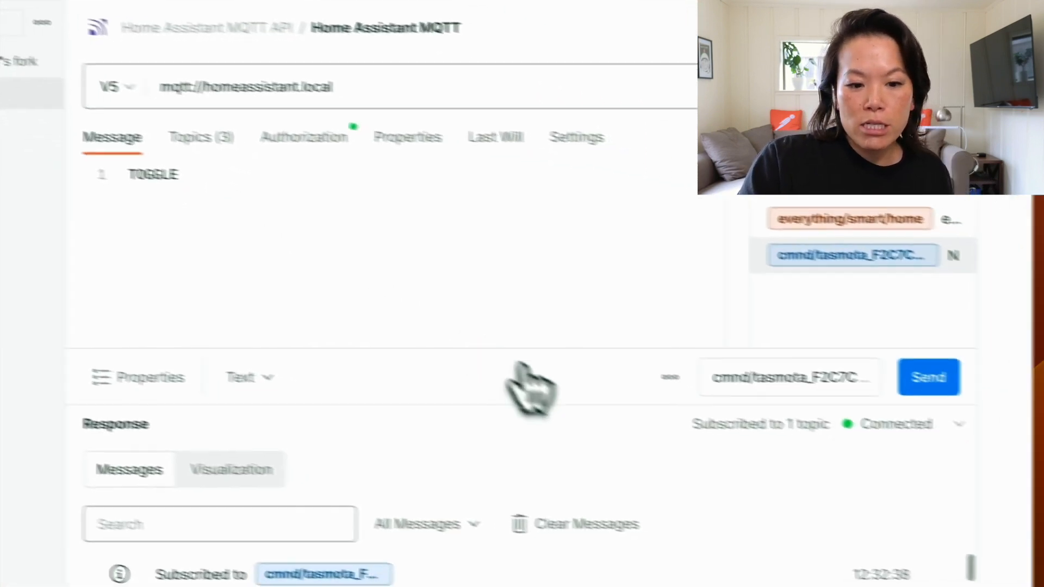
Clear the response messages and send the TOGGLE message to the Tasmota power topic several times
click(584, 523)
drag(582, 404, 582, 387)
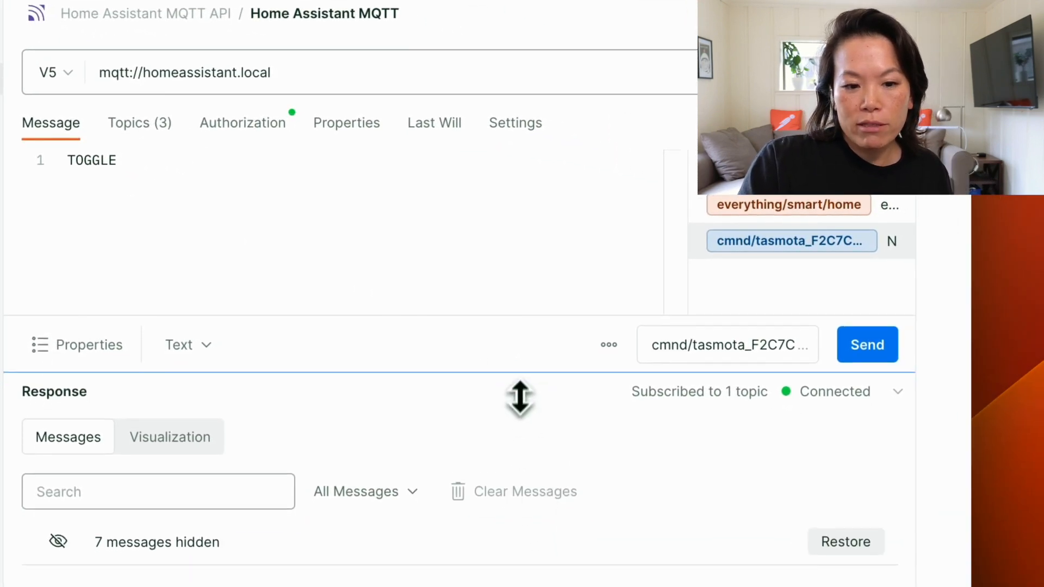
drag(520, 398, 516, 283)
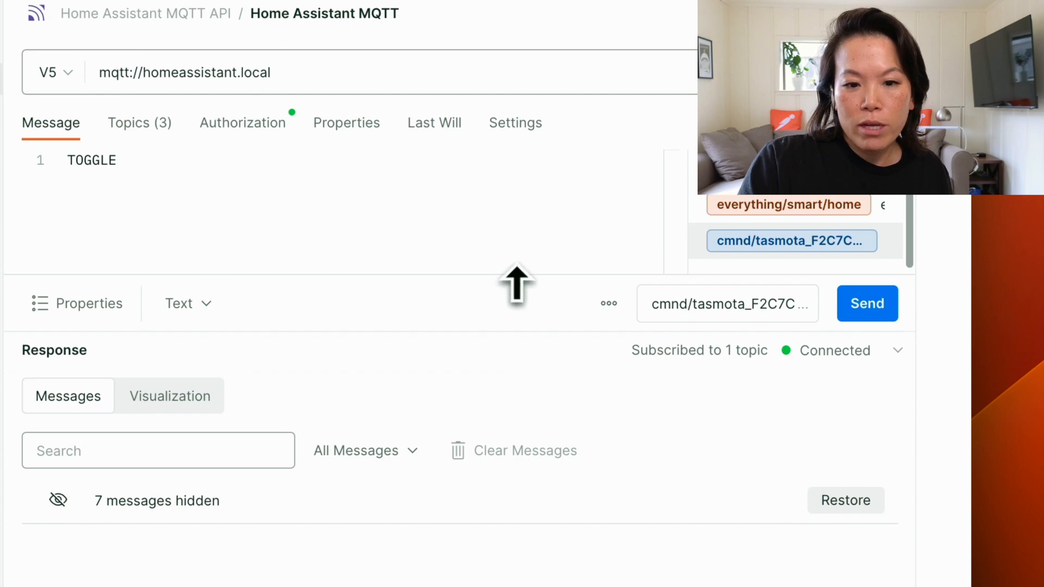
click(863, 306)
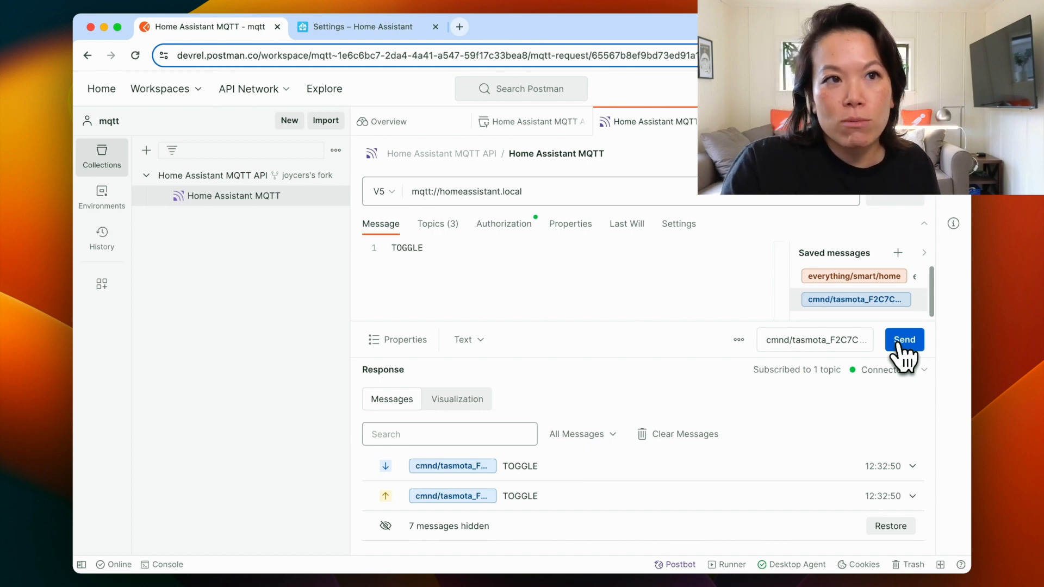
click(898, 344)
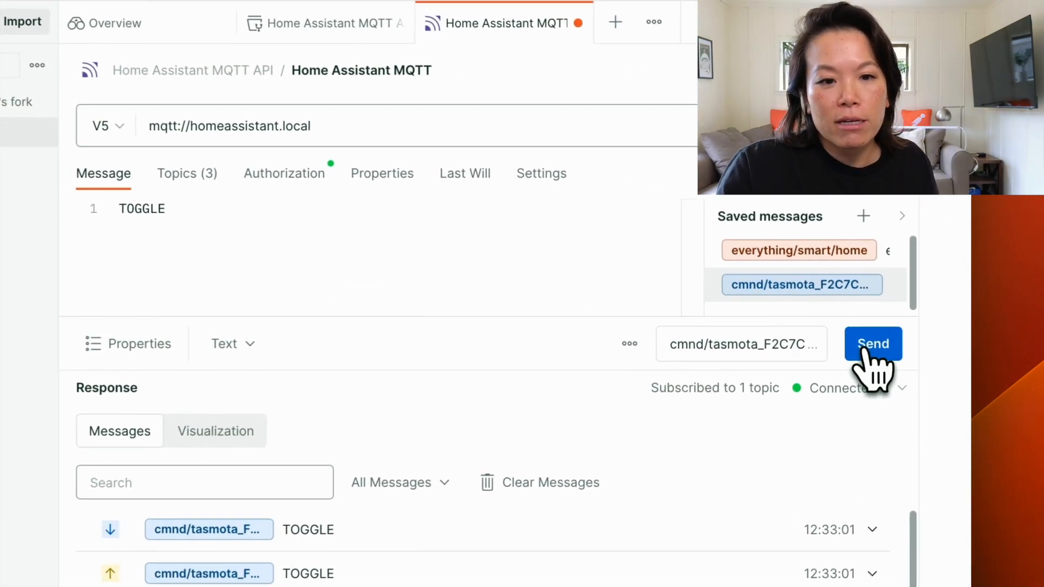
click(898, 344)
click(863, 352)
click(863, 352)
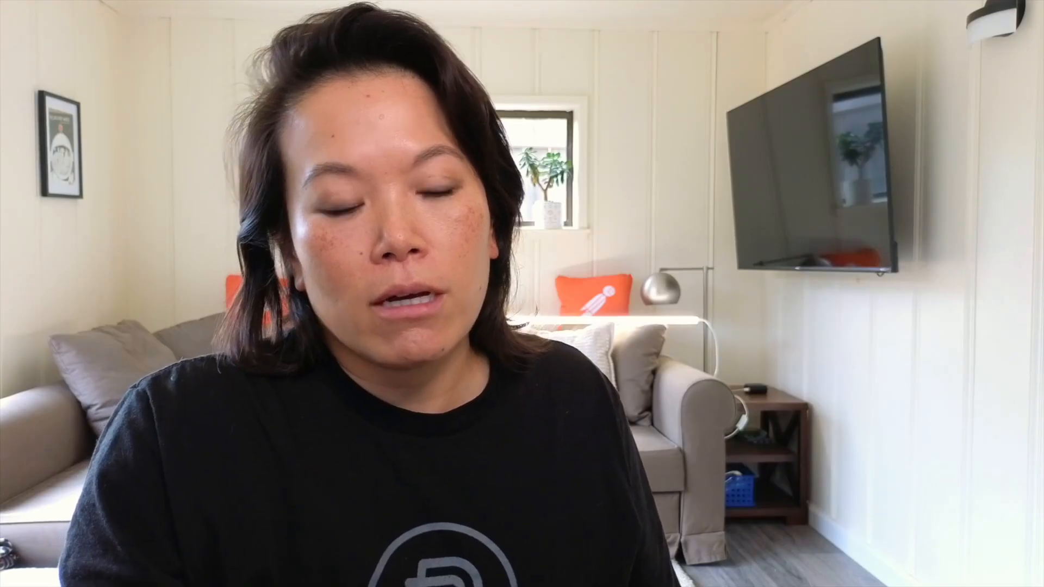